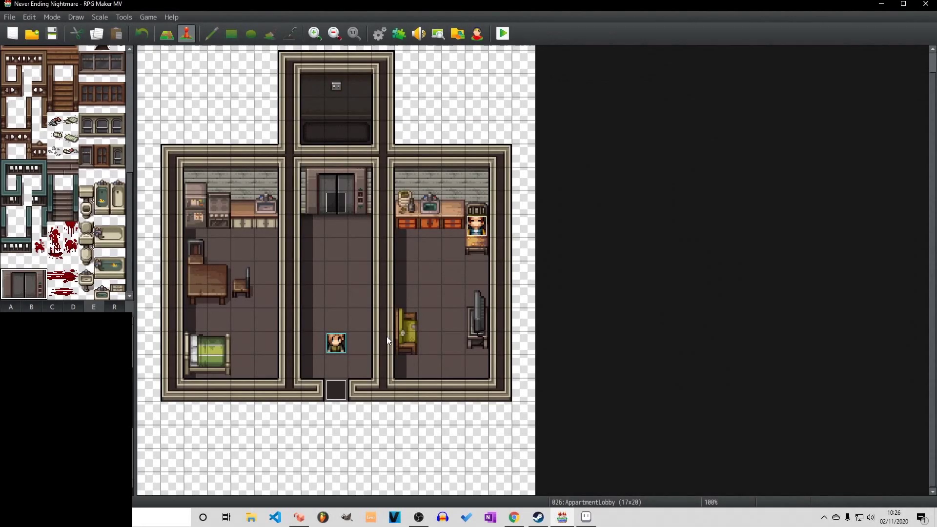
# - Move the elevator door event onto the corridor floor, examine the elevator tiles beneath it in map mode, and return the event to the doorway
pyautogui.click(340, 207)
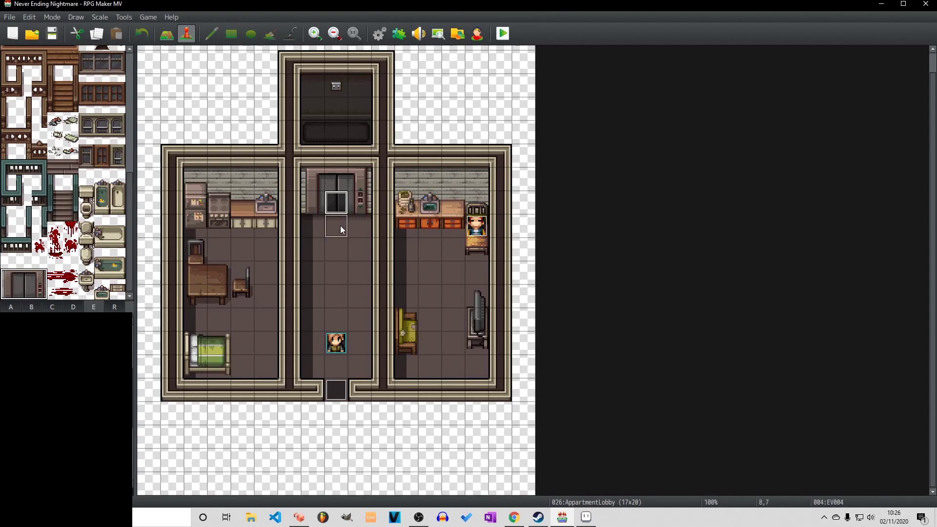
pyautogui.click(167, 34)
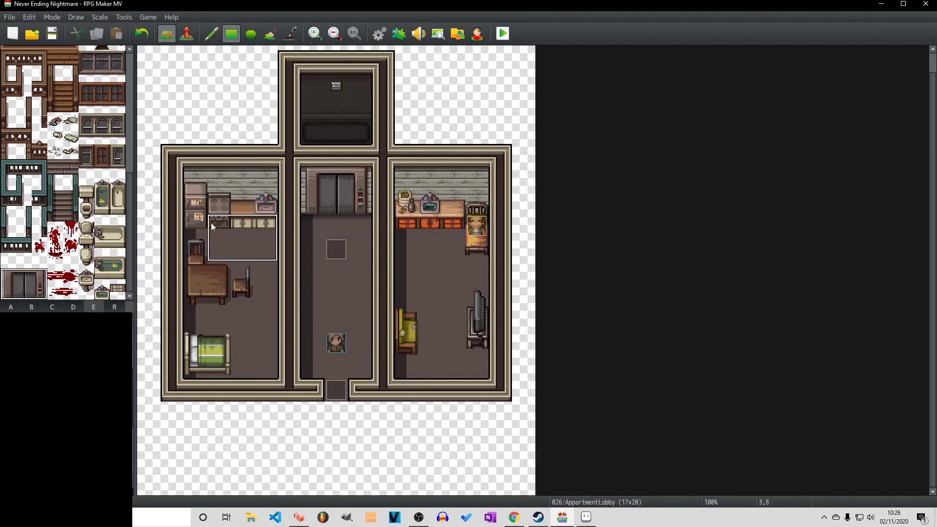
pyautogui.click(12, 276)
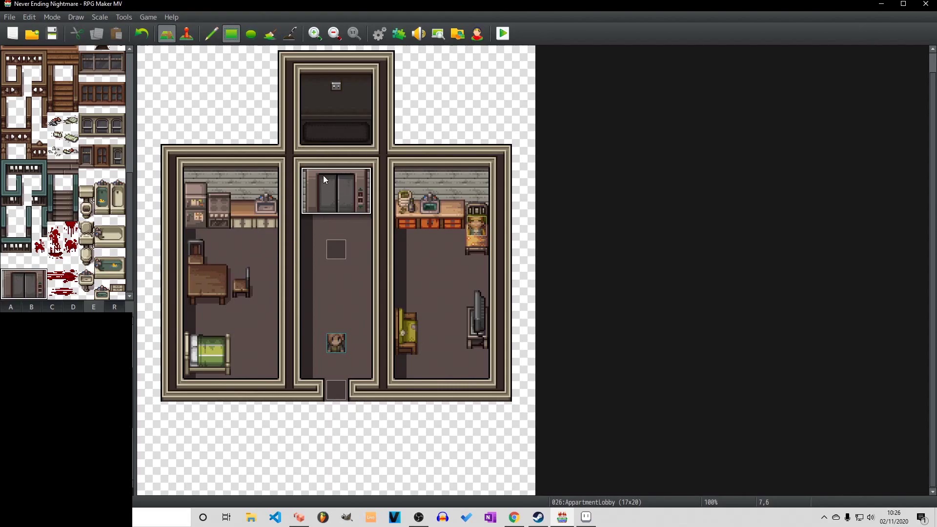
pyautogui.click(22, 262)
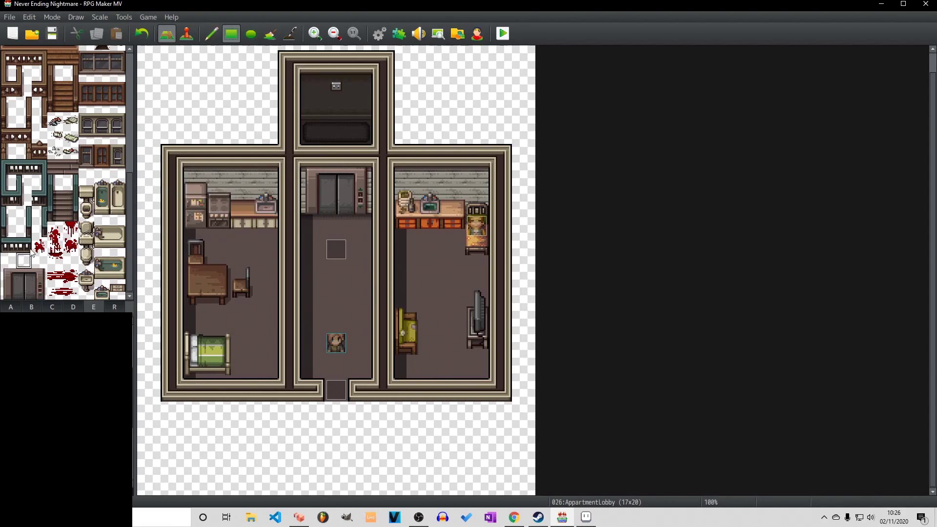
pyautogui.click(188, 43)
pyautogui.click(336, 249)
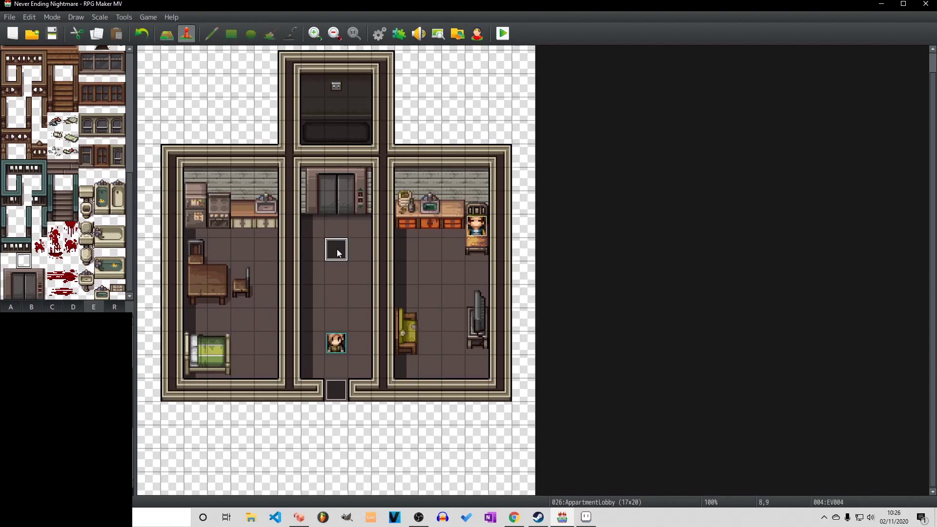
pyautogui.moveTo(340, 210); pyautogui.dragTo(341, 209)
# - Open the elevator door event and inspect the !$Elevator Doors Ace image used in its own movement route, leaving the image selection as is
pyautogui.doubleClick(341, 209)
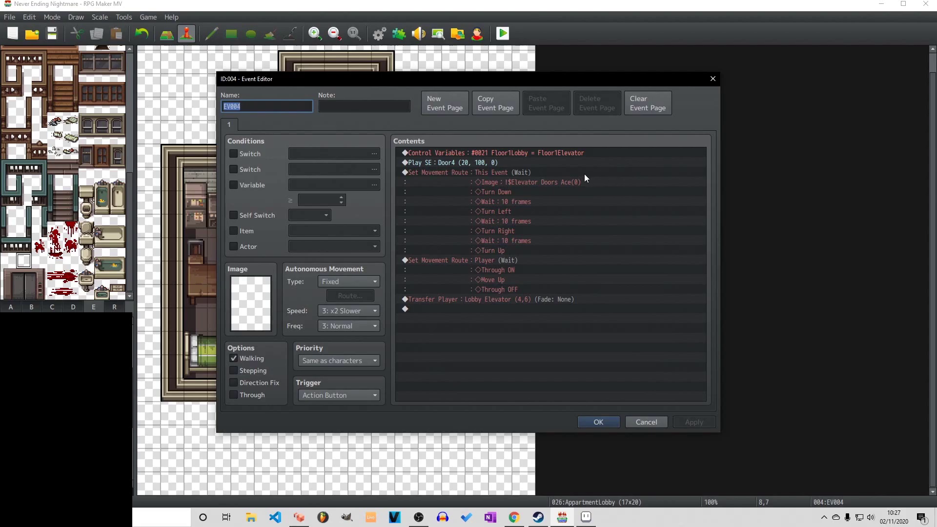
pyautogui.click(566, 172)
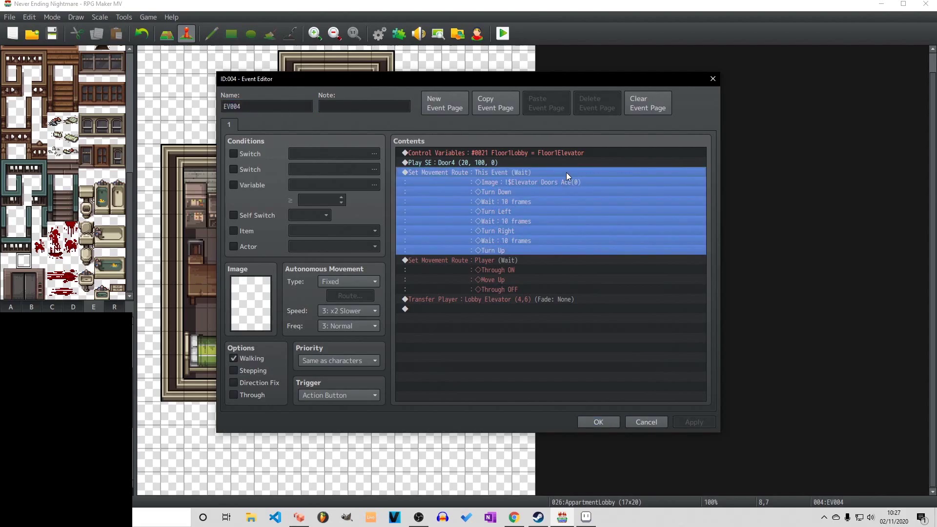
pyautogui.doubleClick(566, 171)
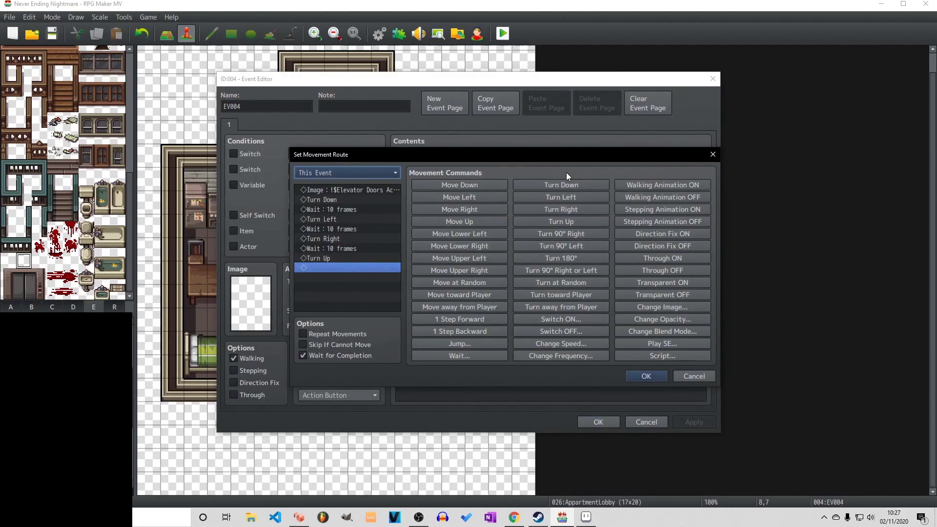
pyautogui.click(361, 189)
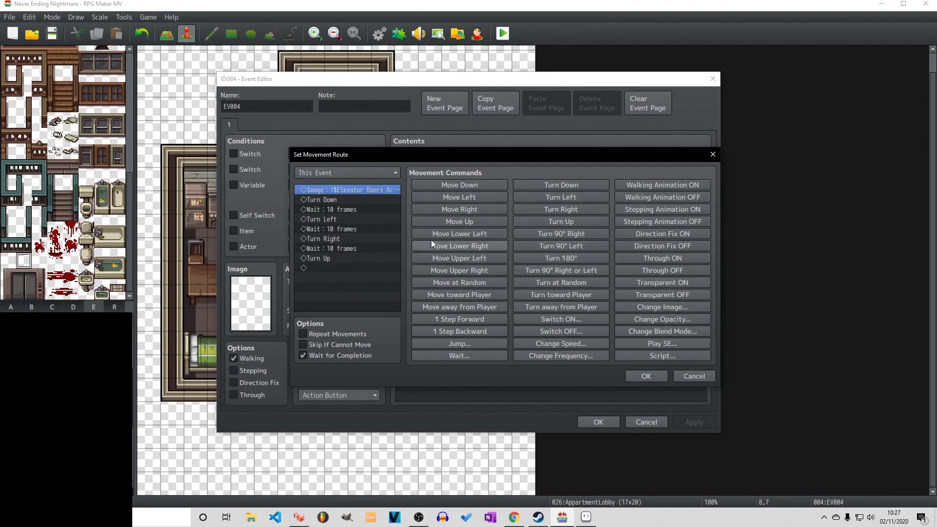
pyautogui.press('Return')
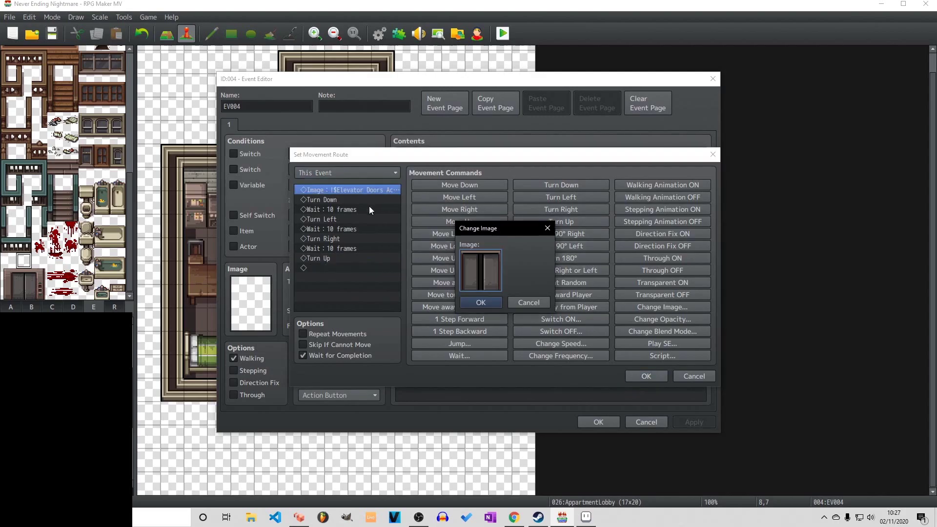
pyautogui.doubleClick(475, 262)
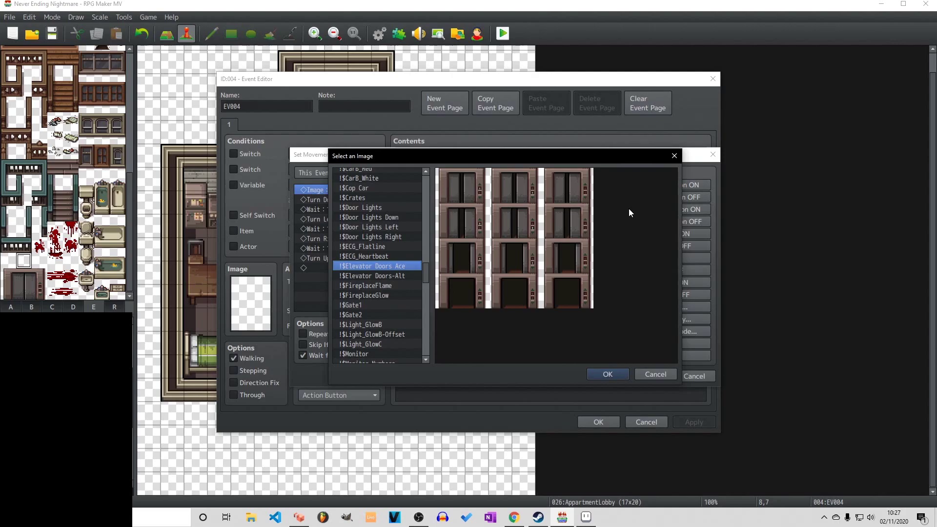
pyautogui.click(666, 375)
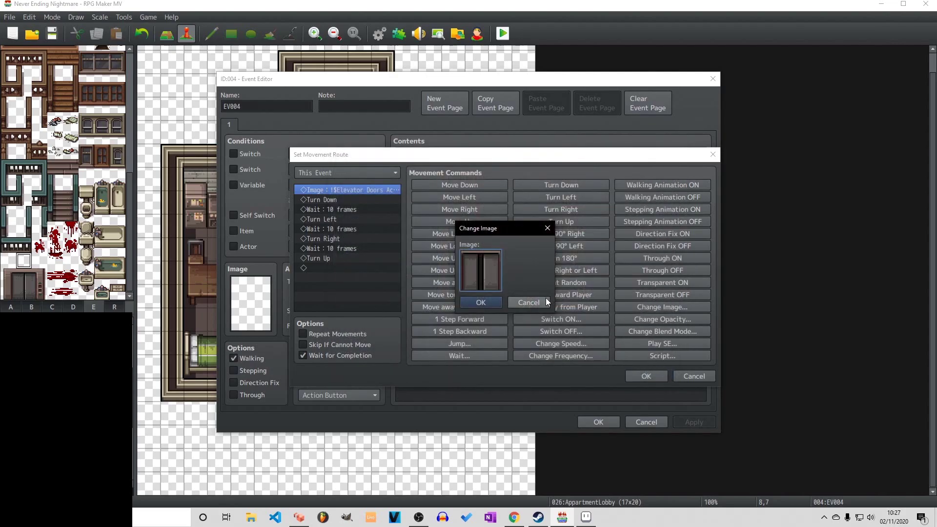
pyautogui.click(528, 302)
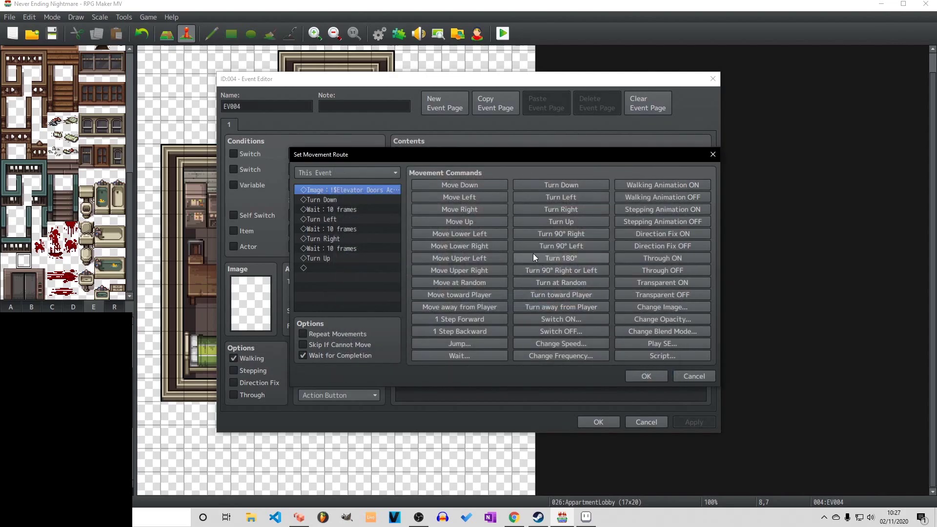
# - Review the turn and wait commands of the door-opening movement route one by one and close the route without changes
pyautogui.press('Down')
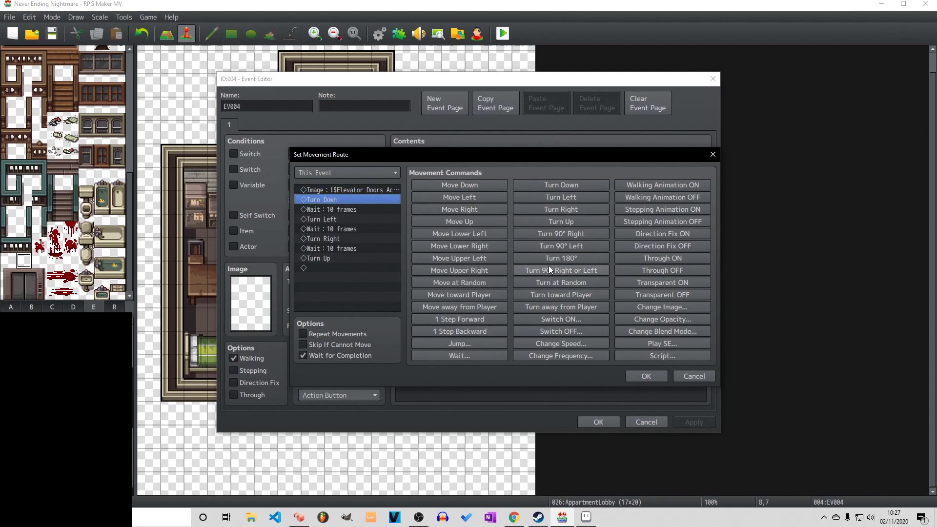
pyautogui.press('Down')
pyautogui.press('Down')
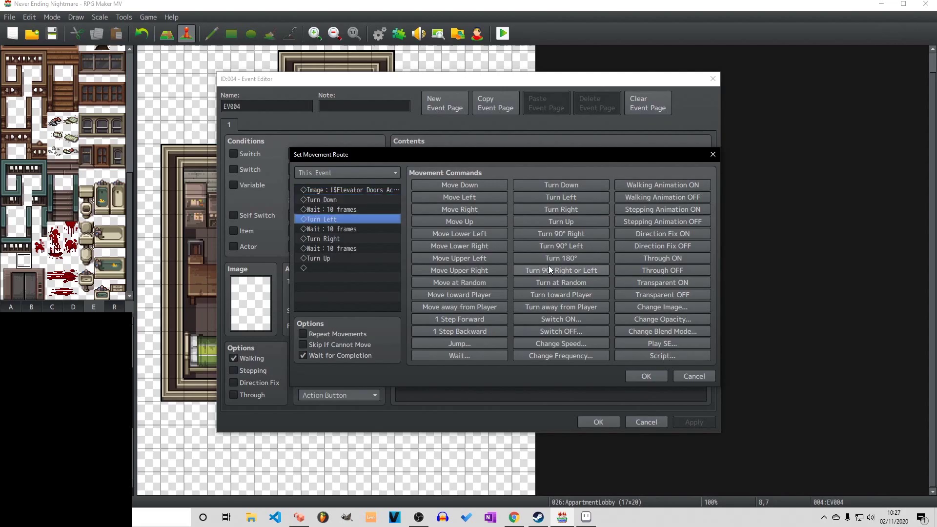
pyautogui.press('Down')
pyautogui.press('Down')
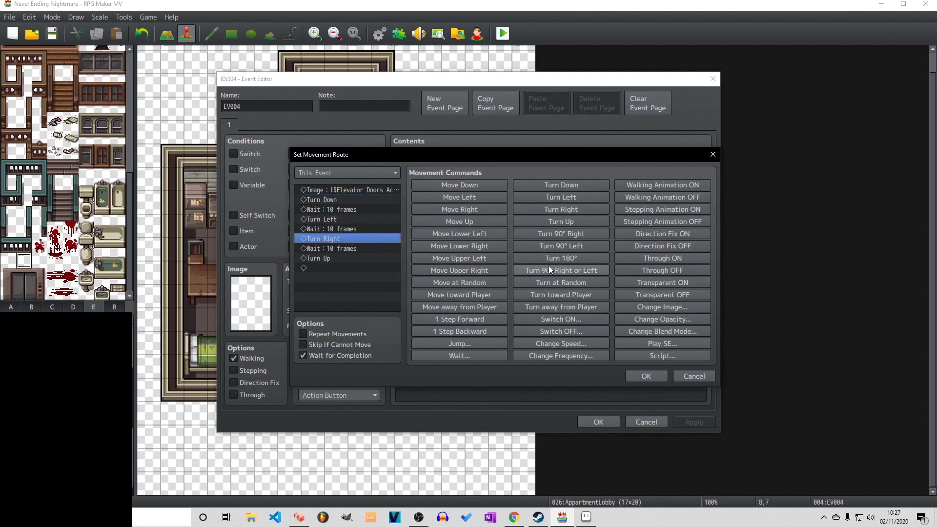
pyautogui.press('Down')
pyautogui.press('Down')
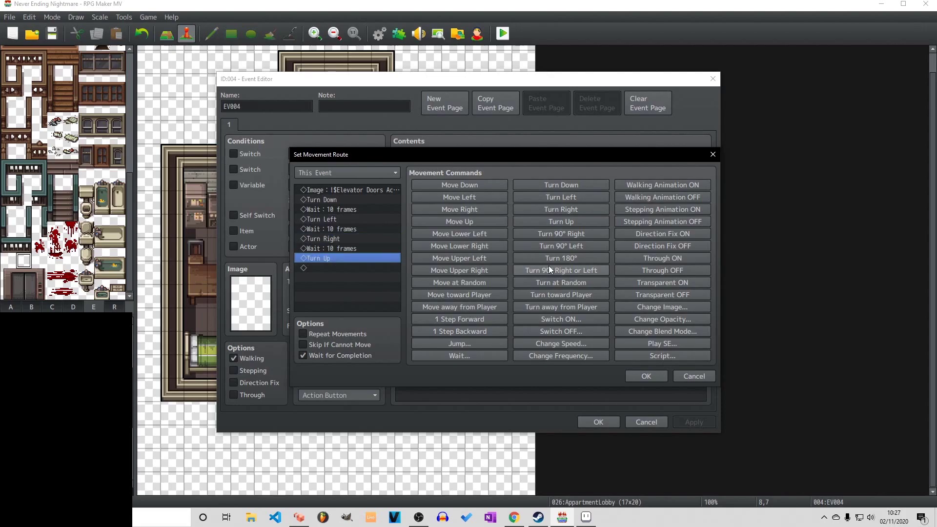
pyautogui.click(690, 380)
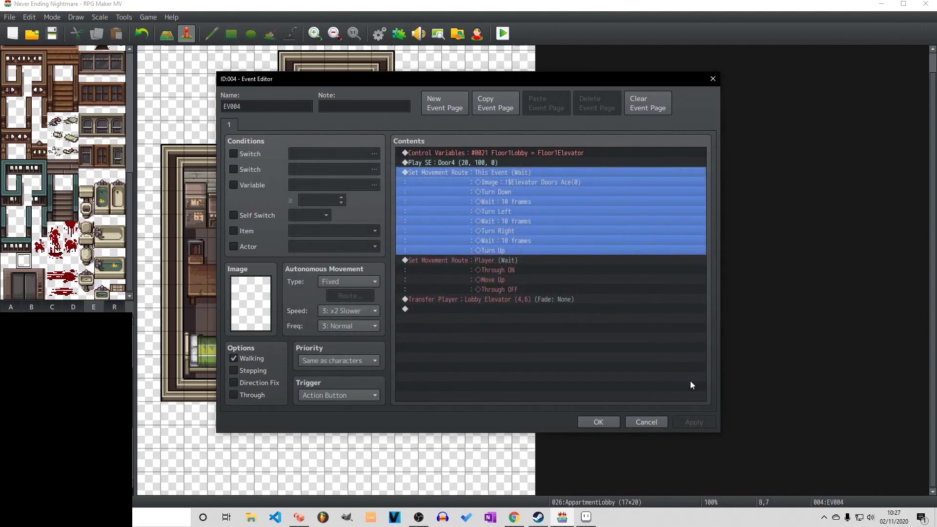
# - Examine the player's movement route and the Transfer Player command in the door event, and close the event without changes
pyautogui.click(597, 261)
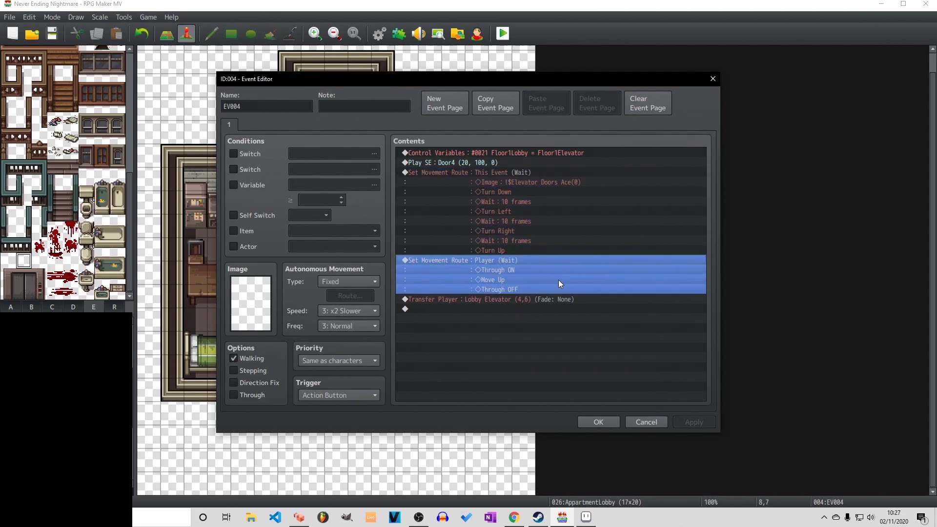
pyautogui.click(562, 299)
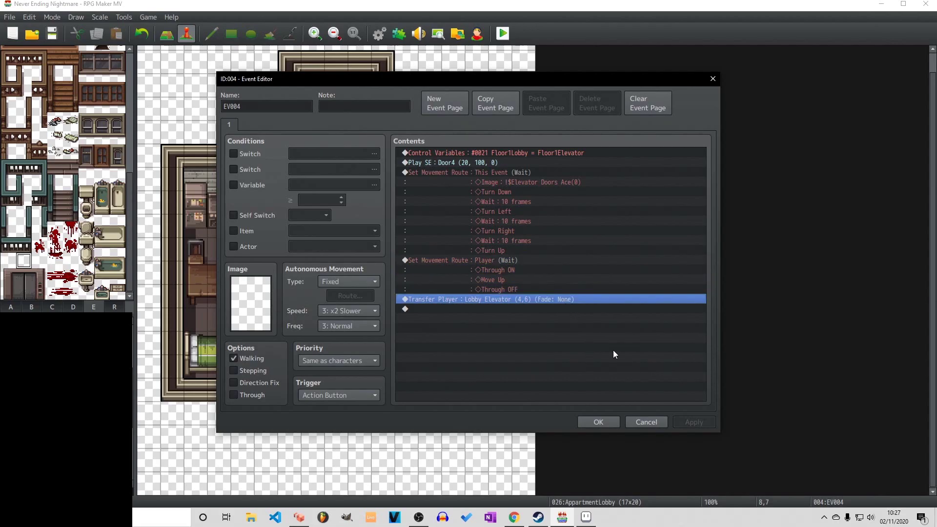
pyautogui.click(646, 422)
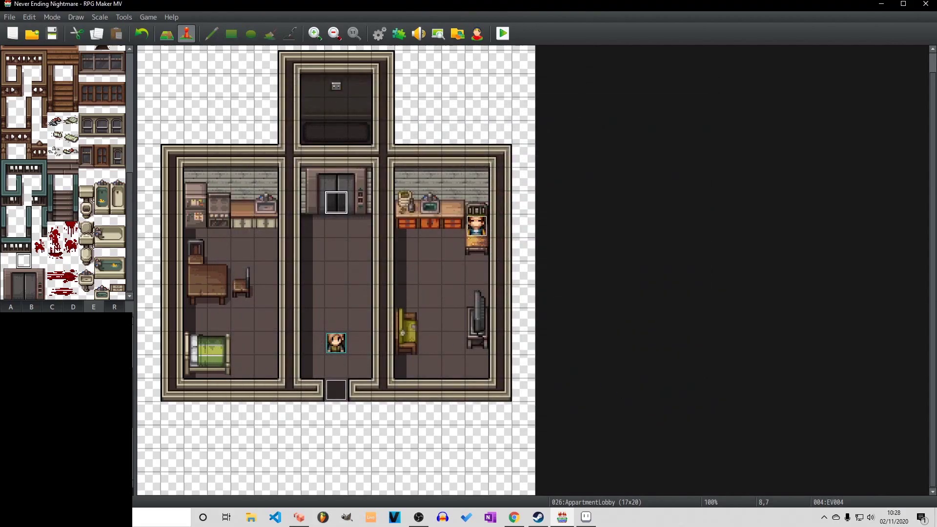
# - Switch to the Lobby Elevator map and inspect the light event in the middle of the elevator, closing it without changes
pyautogui.press('Down')
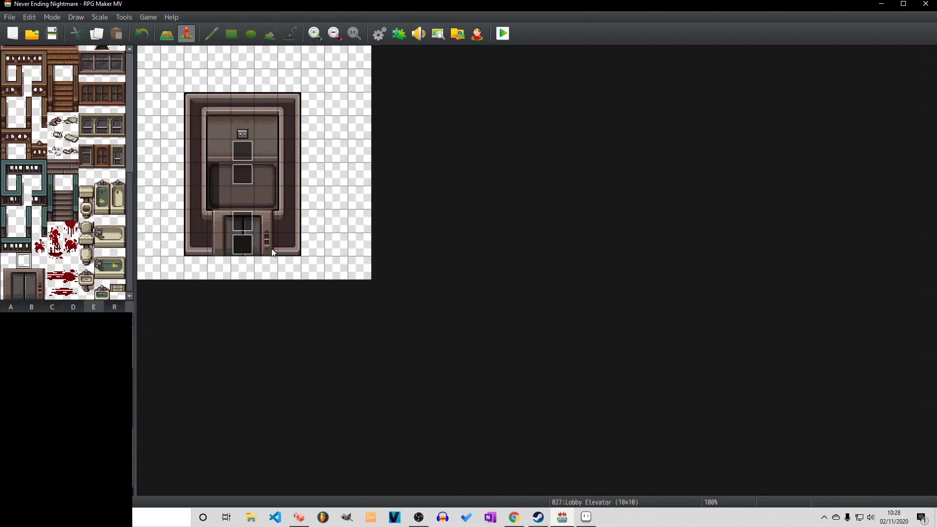
pyautogui.doubleClick(244, 177)
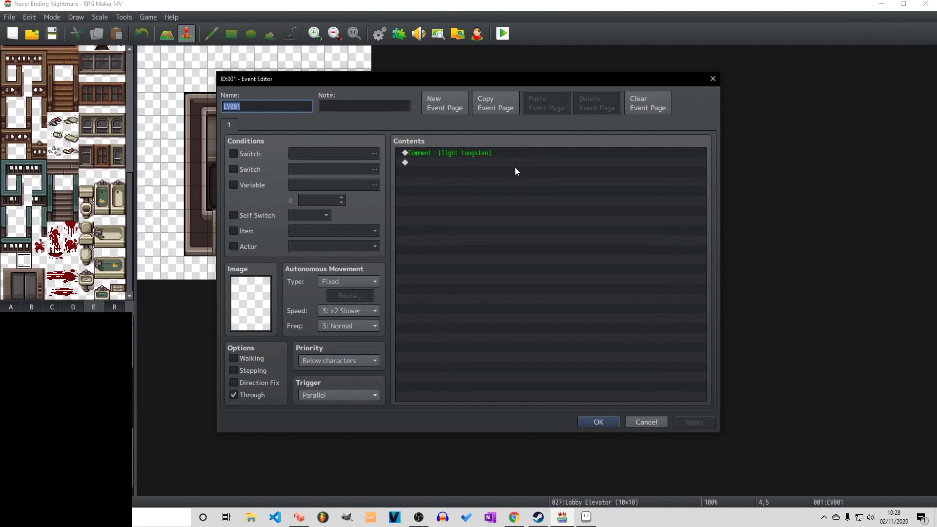
pyautogui.click(651, 423)
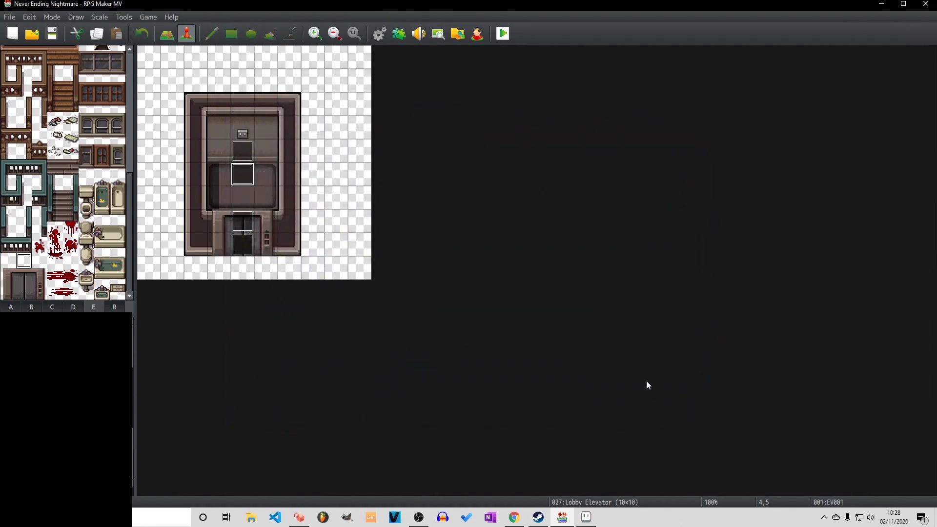
# - Open the event below the elevator's wall panel and examine its floor choices and the condition for choice 1
pyautogui.doubleClick(248, 154)
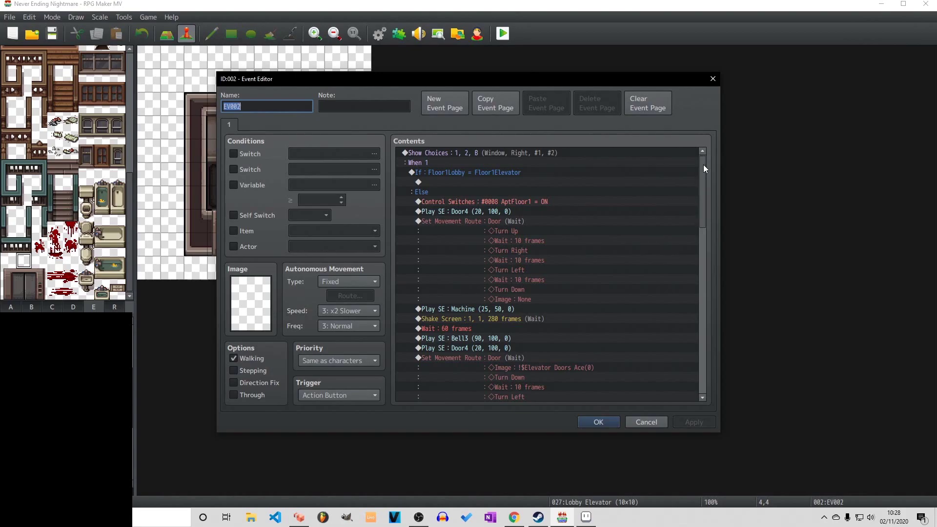
pyautogui.moveTo(704, 165); pyautogui.dragTo(702, 169)
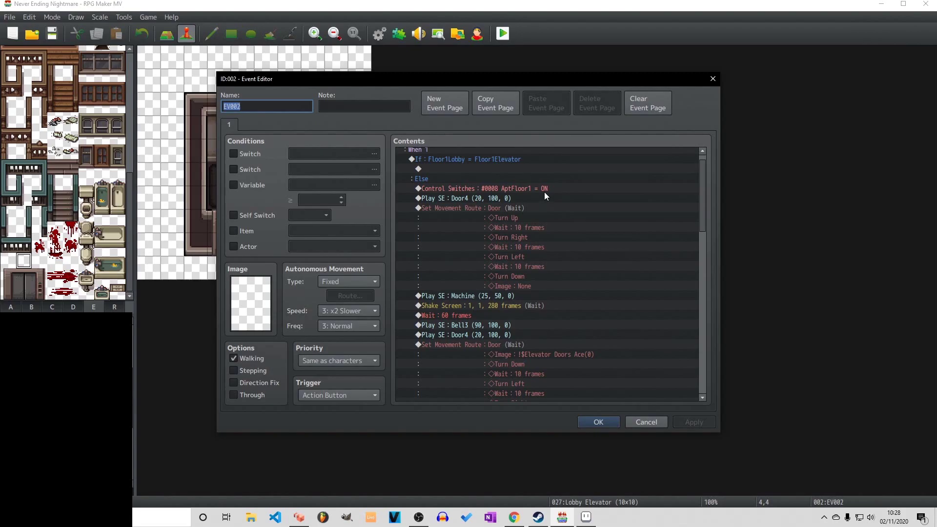
pyautogui.moveTo(704, 186)
pyautogui.mouseDown()
pyautogui.moveTo(695, 352)
pyautogui.moveTo(709, 259)
pyautogui.moveTo(708, 174)
pyautogui.mouseUp()
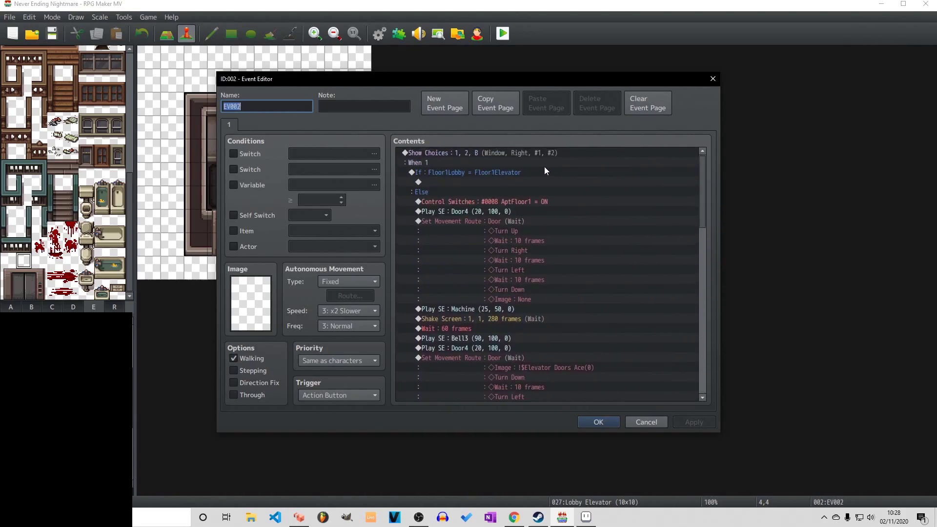
pyautogui.scroll(-1, 537, 184)
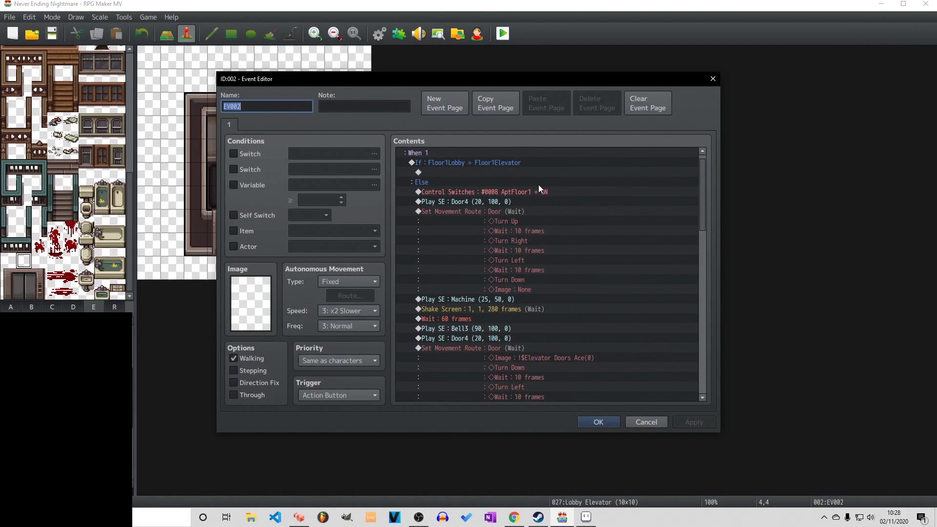
# - Examine the AptFloor1 switch, the Door4 sound and the door-closing movement route in the Else branch of choice 1
pyautogui.click(533, 191)
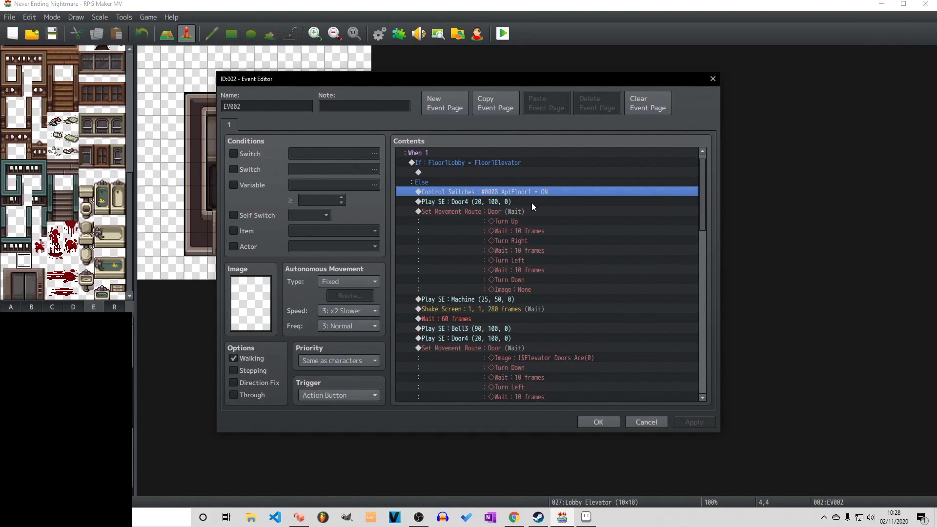
pyautogui.click(532, 202)
pyautogui.click(530, 214)
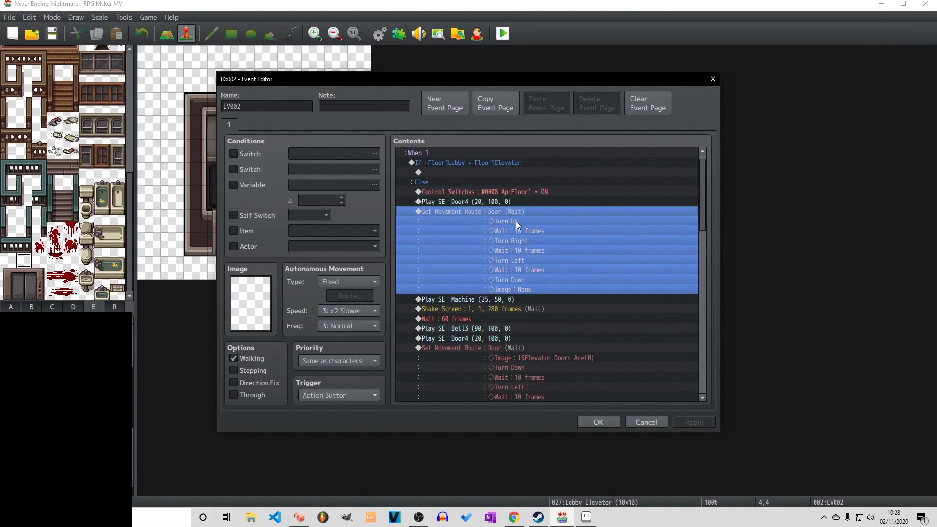
# - Review the elevator ride commands in the same branch: Machine sound, screen shake, 60-frame wait, Bell3 sound and second Door4 sound
pyautogui.click(507, 300)
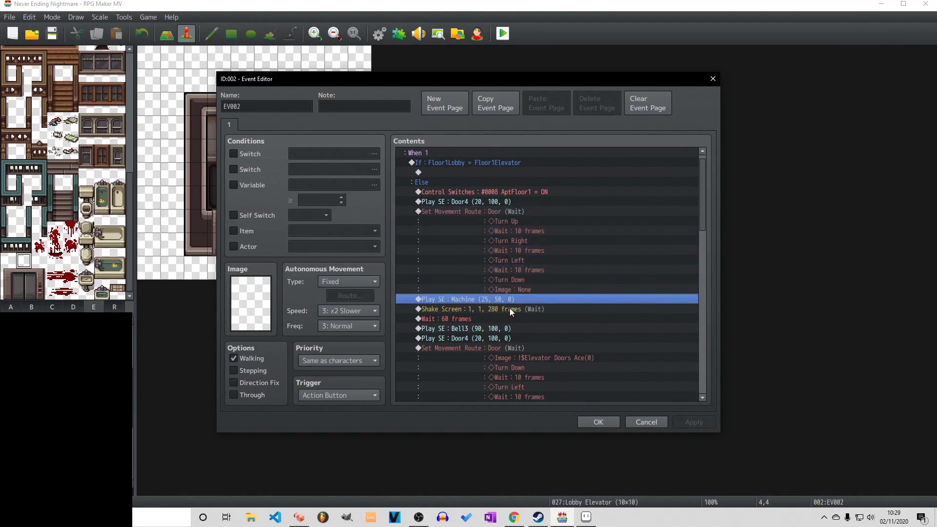
pyautogui.click(509, 309)
pyautogui.scroll(-2, 558, 294)
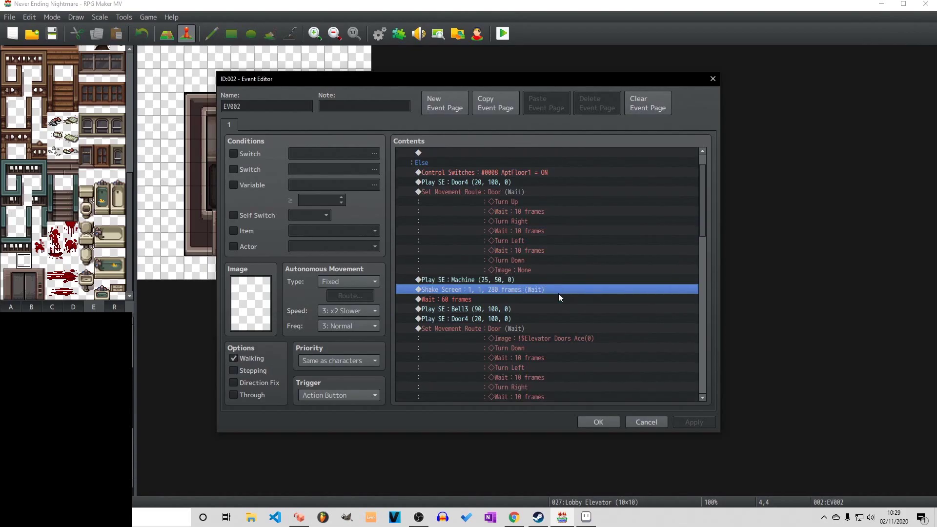
pyautogui.scroll(-1, 558, 298)
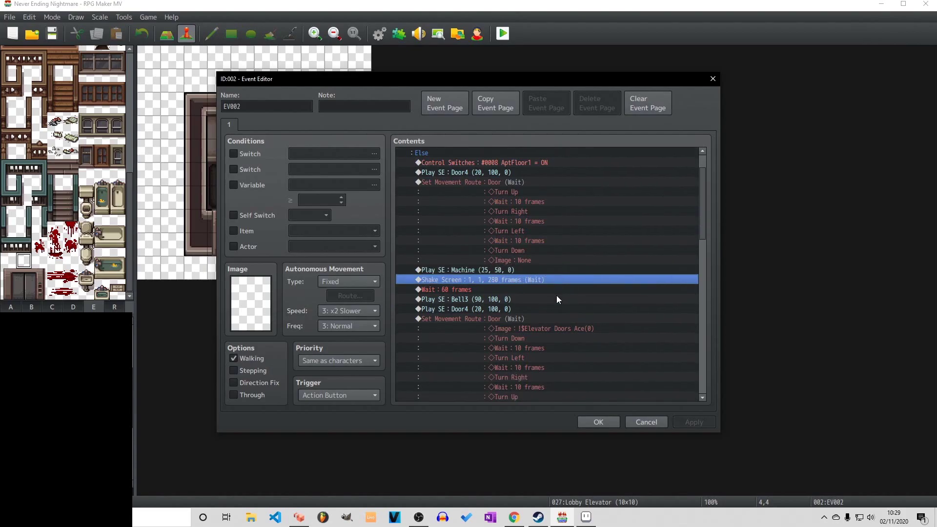
pyautogui.click(476, 289)
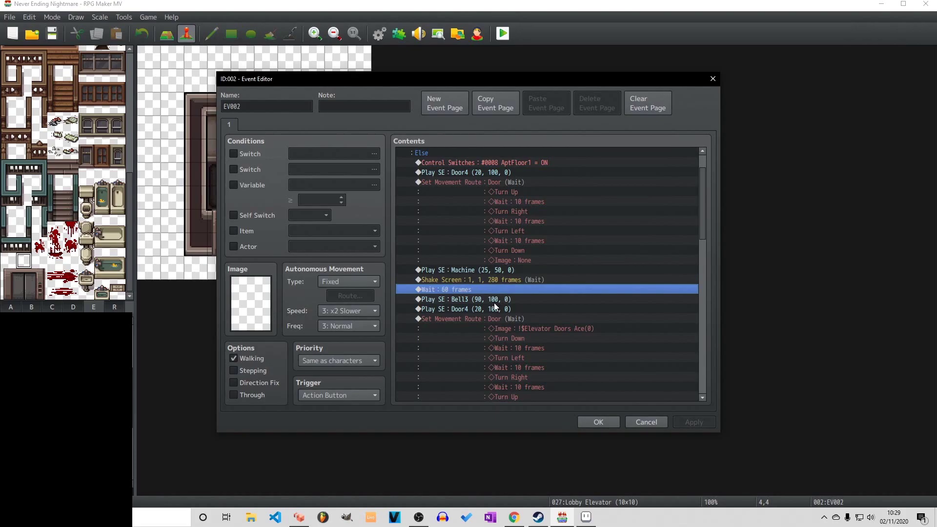
pyautogui.click(494, 302)
pyautogui.click(496, 309)
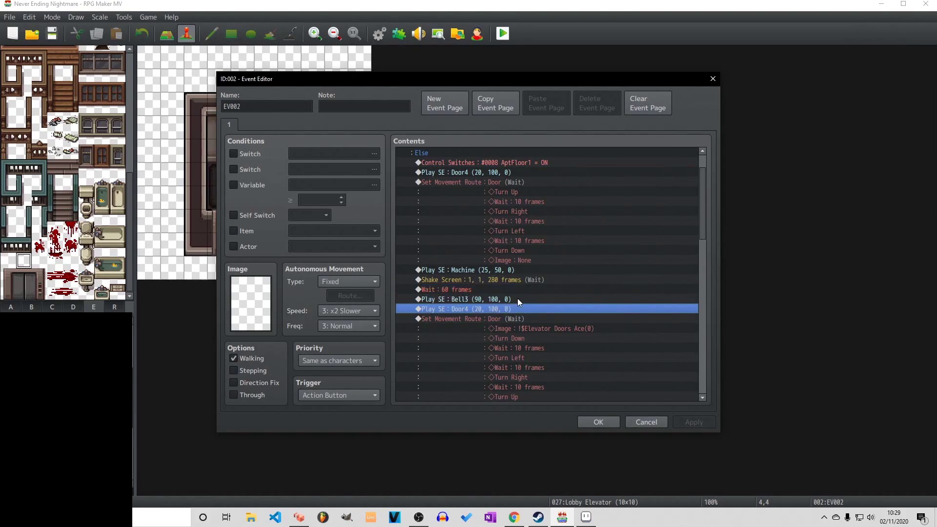
# - Examine the second Door movement route, which reopens the elevator doors at the end of choice 1's Else branch
pyautogui.scroll(-2, 517, 297)
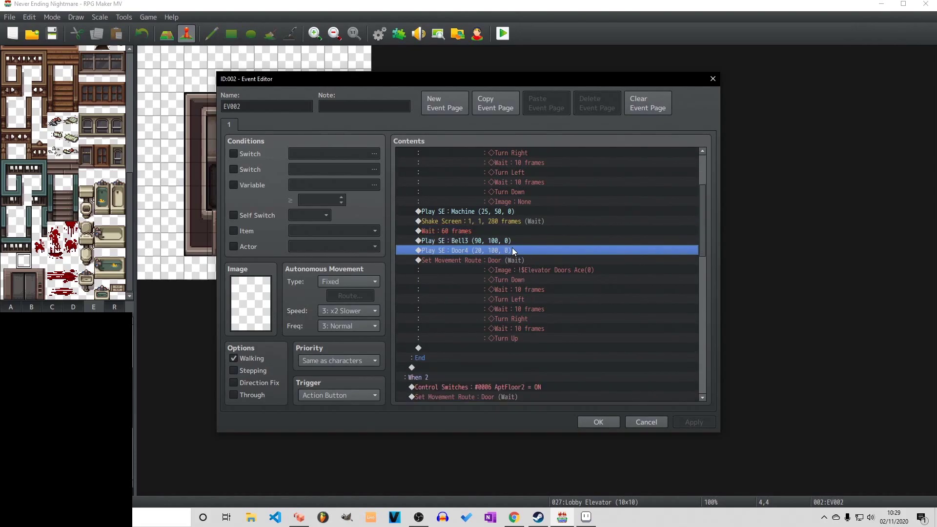
pyautogui.click(517, 260)
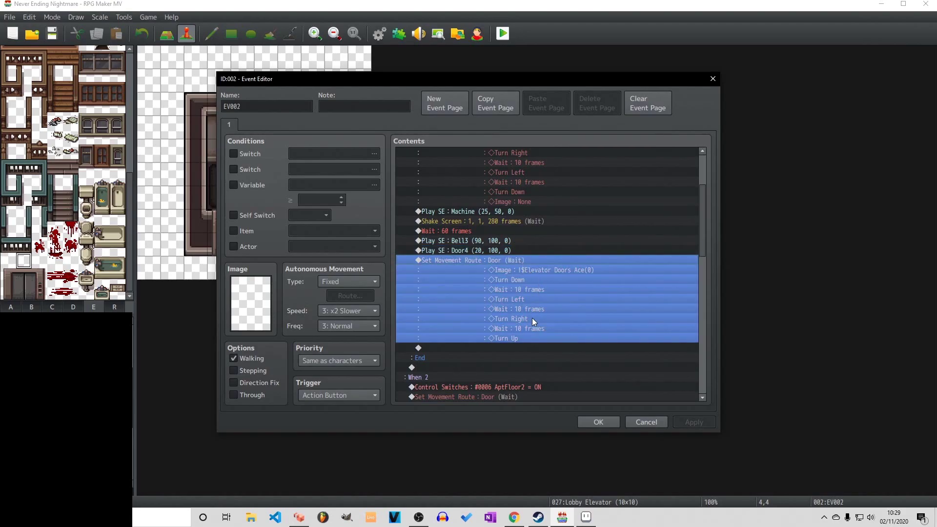
pyautogui.scroll(-2, 529, 335)
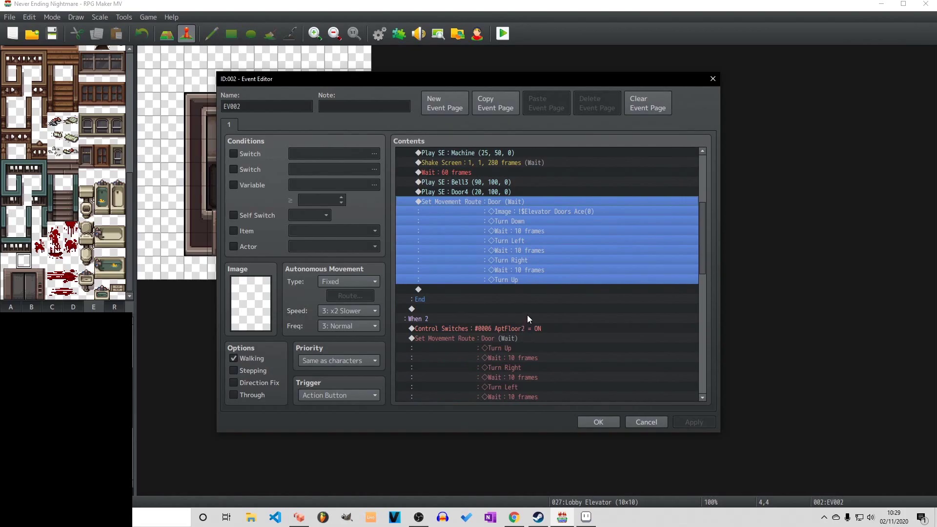
# - Review the switch, door, sound and shake commands under choices 2 and B, and close the event without changes
pyautogui.scroll(-6, 527, 315)
pyautogui.scroll(-7, 515, 273)
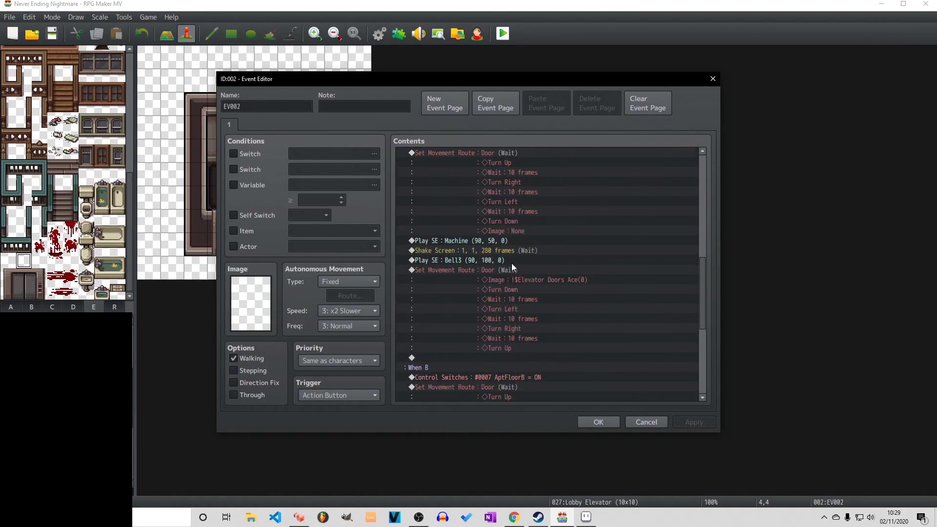
pyautogui.scroll(-2, 508, 289)
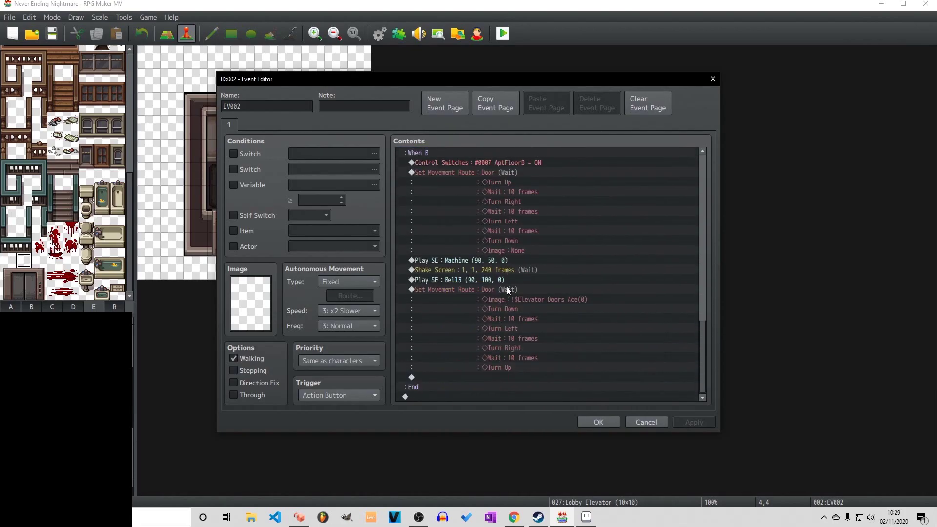
pyautogui.click(642, 421)
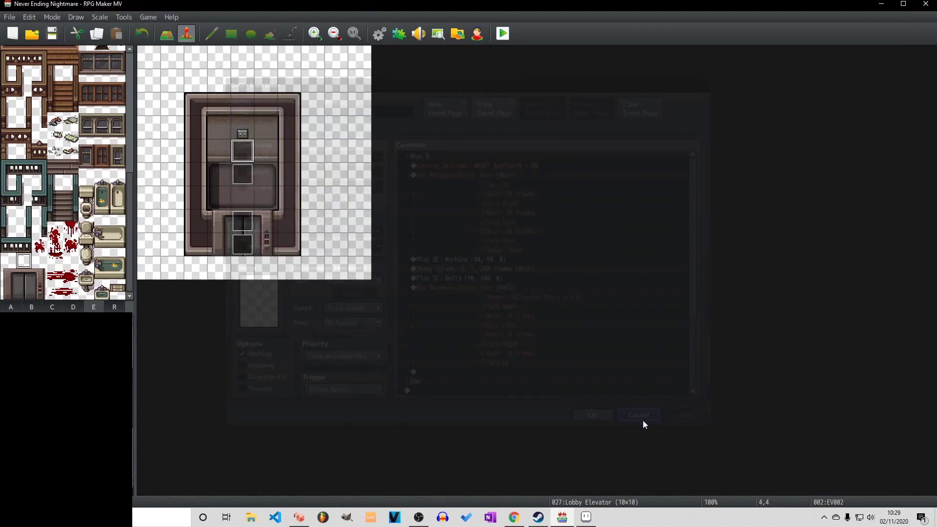
# - Open the event just above the elevator door, read its switch-based player transfers for each floor, and close it without changes
pyautogui.doubleClick(245, 224)
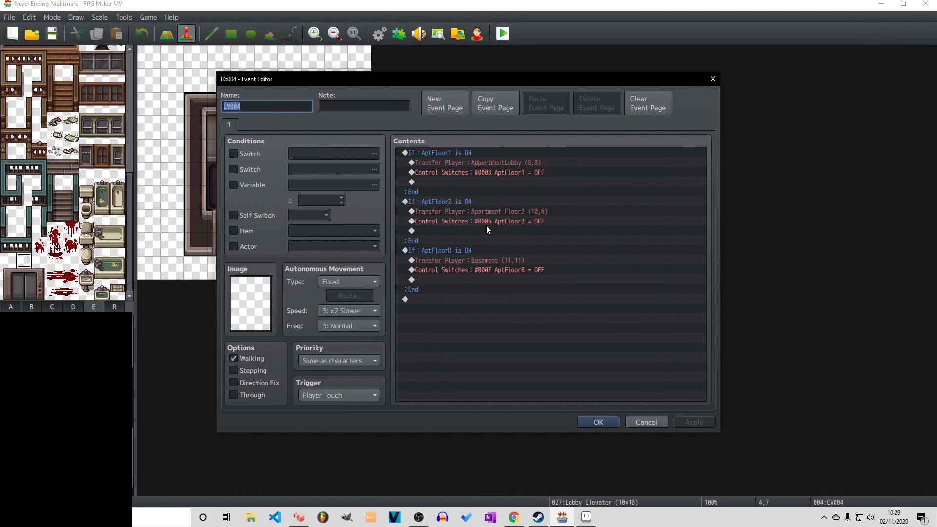
pyautogui.click(598, 369)
pyautogui.click(634, 421)
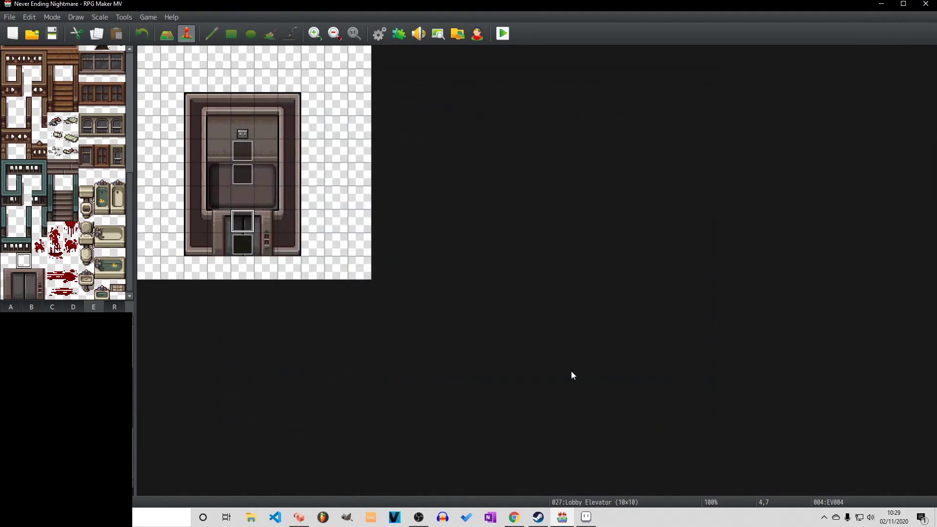
# - Inspect the Door event's open-door image without changing it, and move the event aside and back to expose the closed-door tile
pyautogui.doubleClick(234, 249)
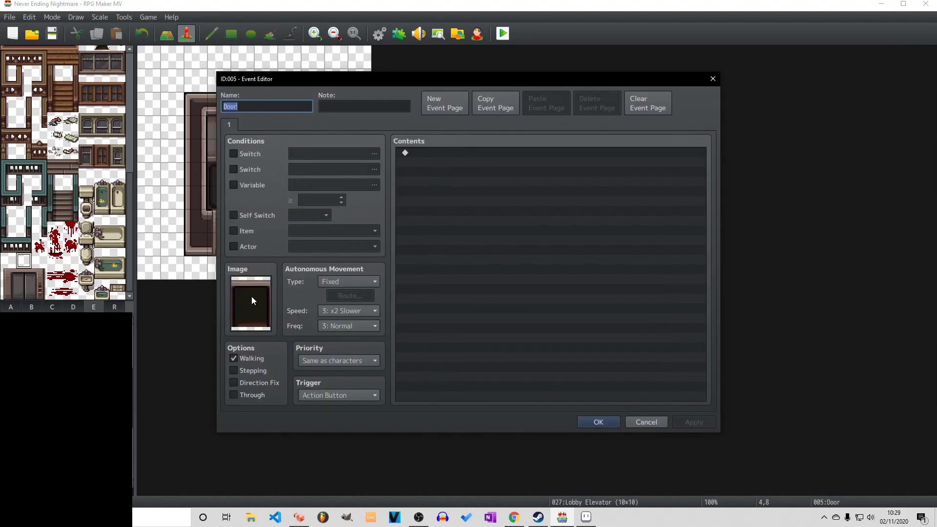
pyautogui.doubleClick(252, 299)
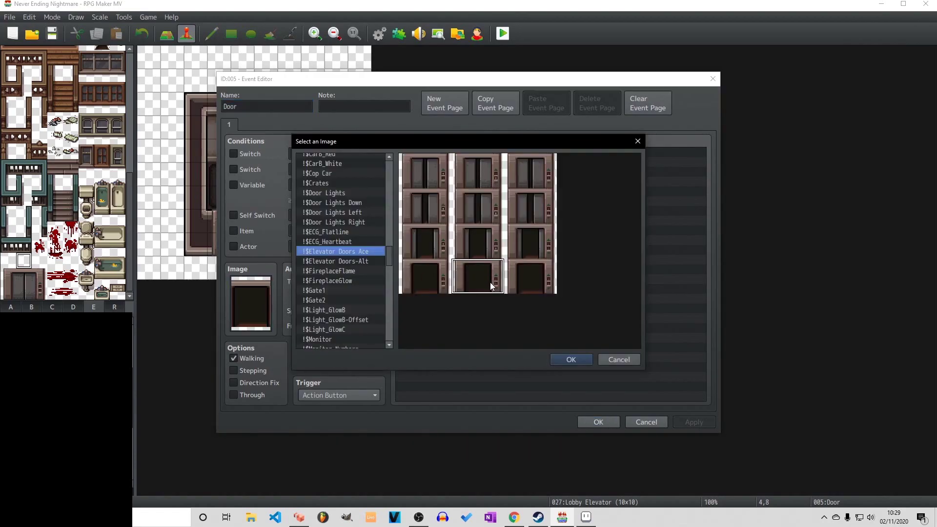
pyautogui.click(616, 359)
pyautogui.click(634, 418)
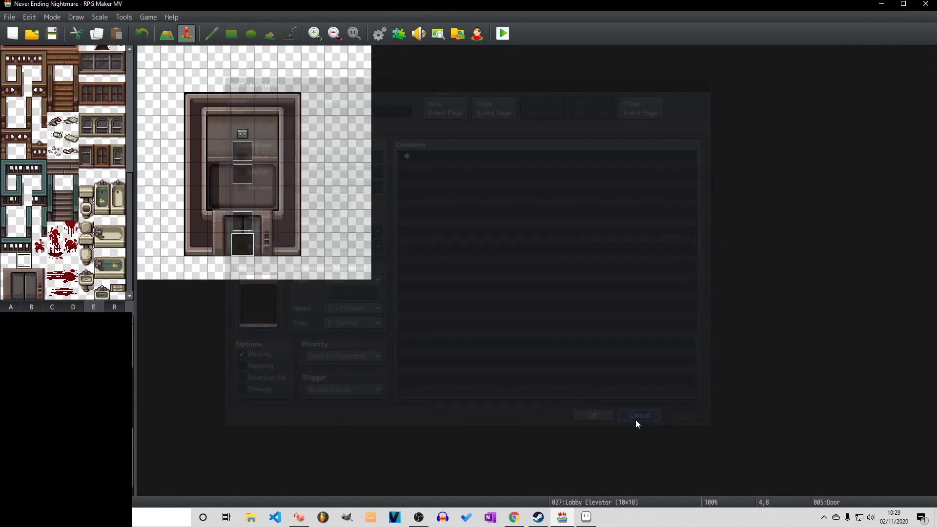
pyautogui.click(312, 245)
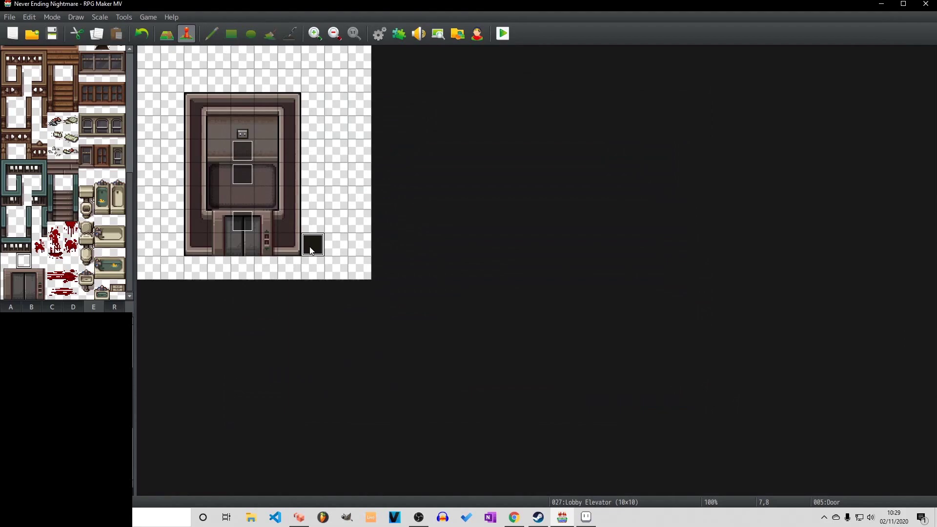
pyautogui.click(247, 241)
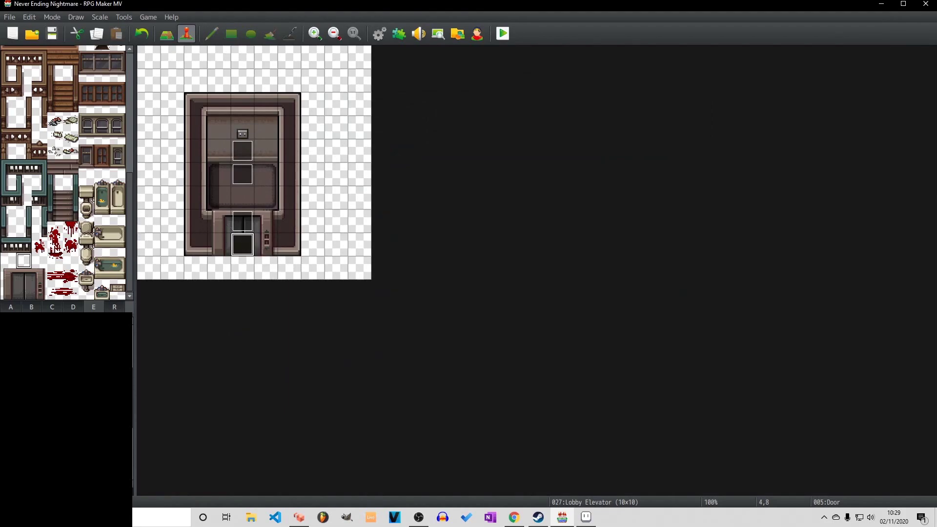
# - Switch to the Apartment Floor2 map and move the elevator event out of the middle doorway to tile 10,7
pyautogui.press('Down')
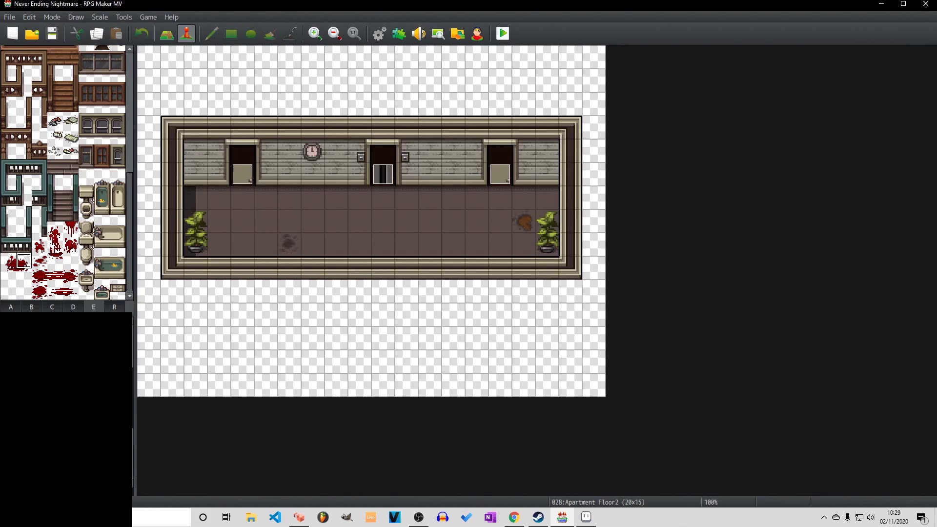
pyautogui.click(387, 174)
pyautogui.moveTo(384, 215); pyautogui.dragTo(384, 218)
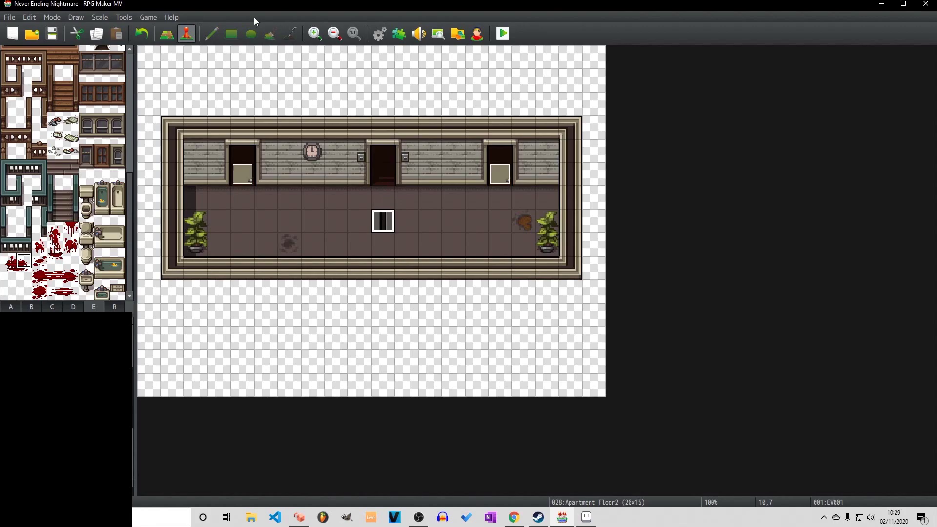
# - Cover the middle doorway on the back wall with copied plain wall tiles in map drawing mode
pyautogui.click(171, 31)
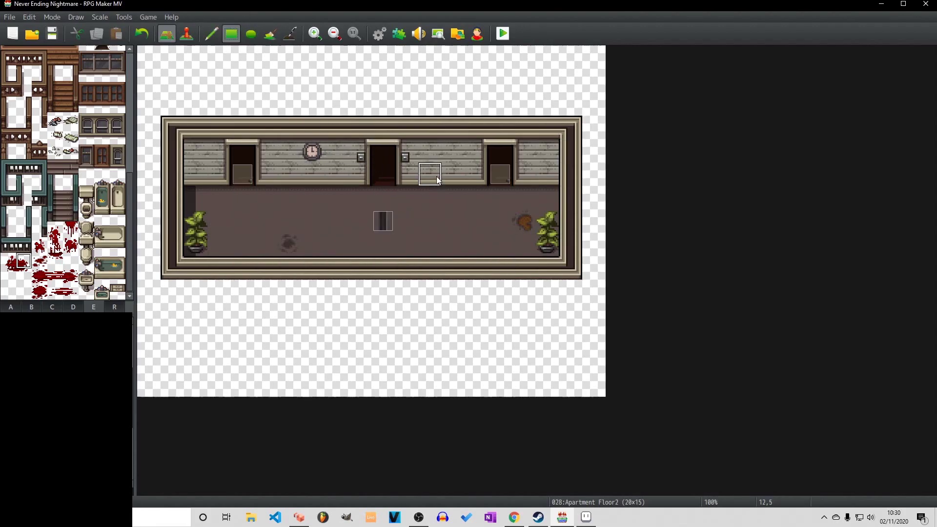
pyautogui.rightClick(415, 172)
pyautogui.click(372, 146)
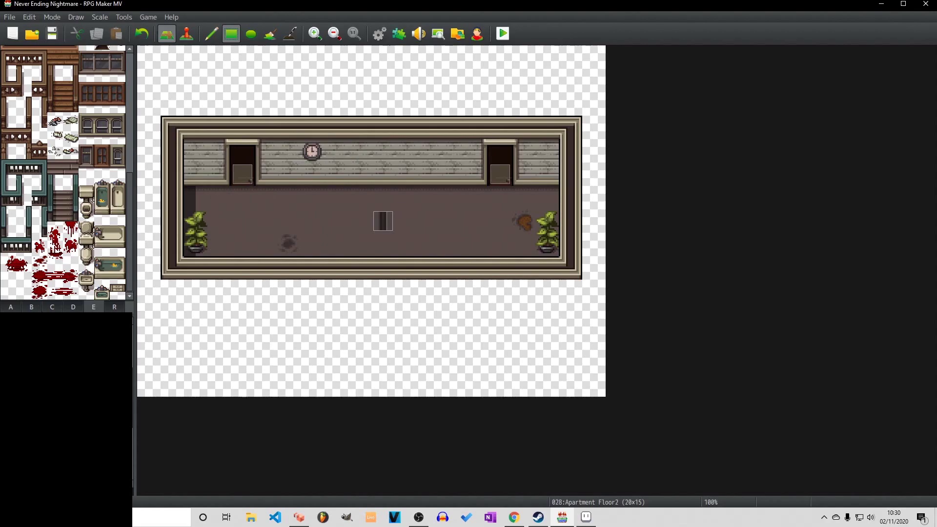
# - Change the Apartment Floor2 map's tileset to 0021 Apartment Interior in its map properties
pyautogui.rightClick(133, 363)
pyautogui.click(152, 369)
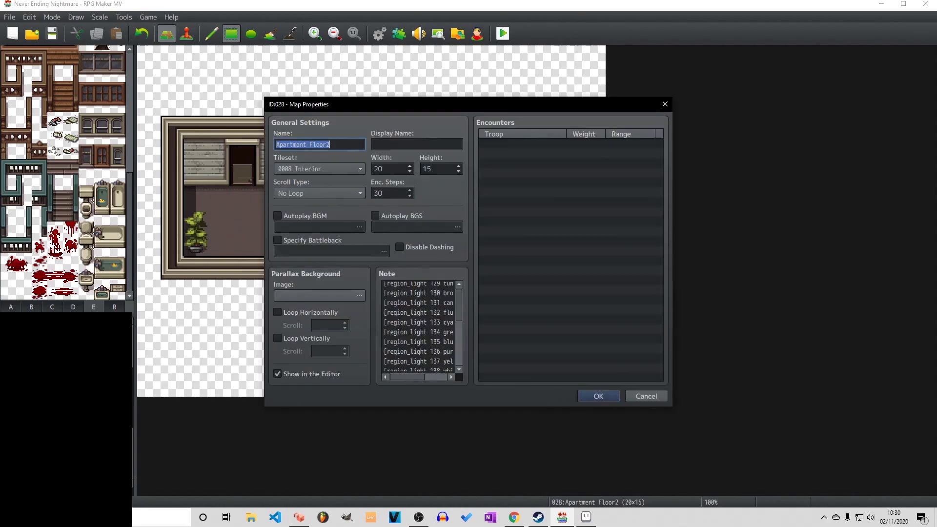
pyautogui.click(354, 169)
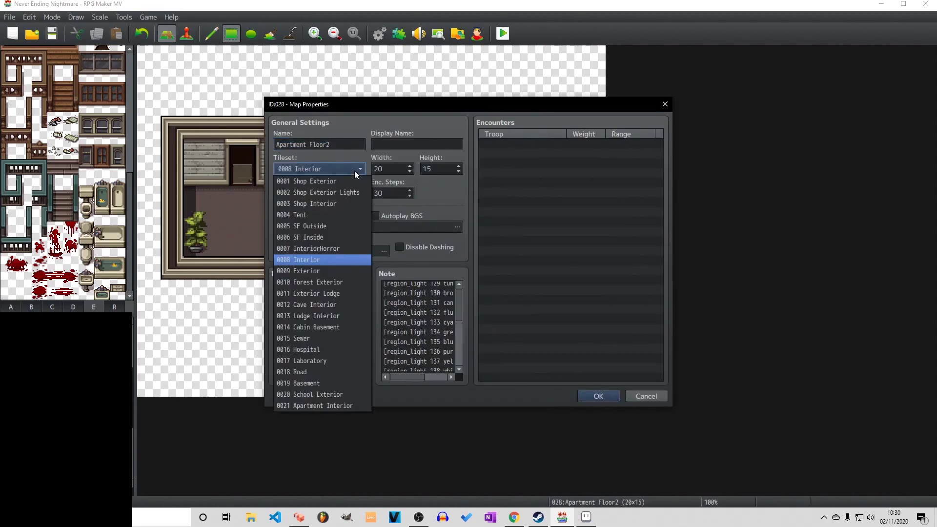
pyautogui.click(339, 405)
pyautogui.click(584, 396)
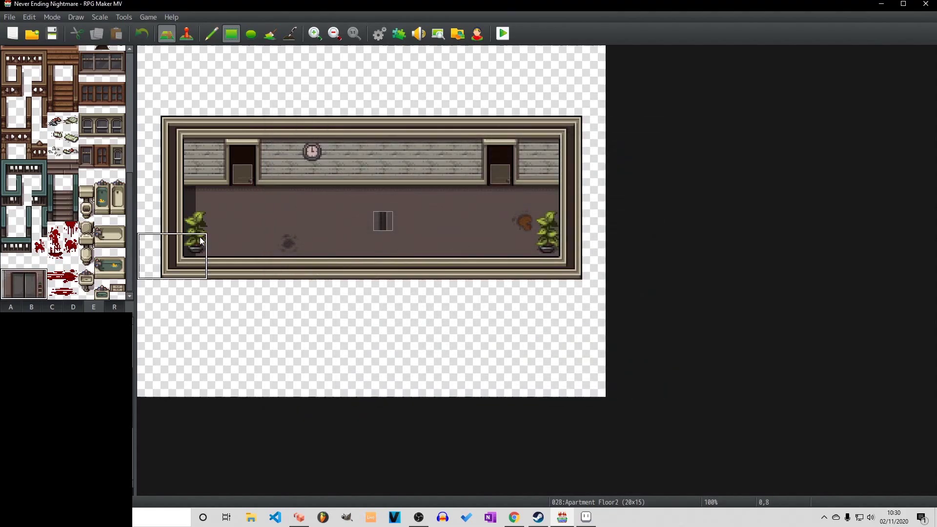
# - Place the closed elevator door tiles in the middle of the back wall and move the elevator event onto them at 10,5
pyautogui.click(356, 156)
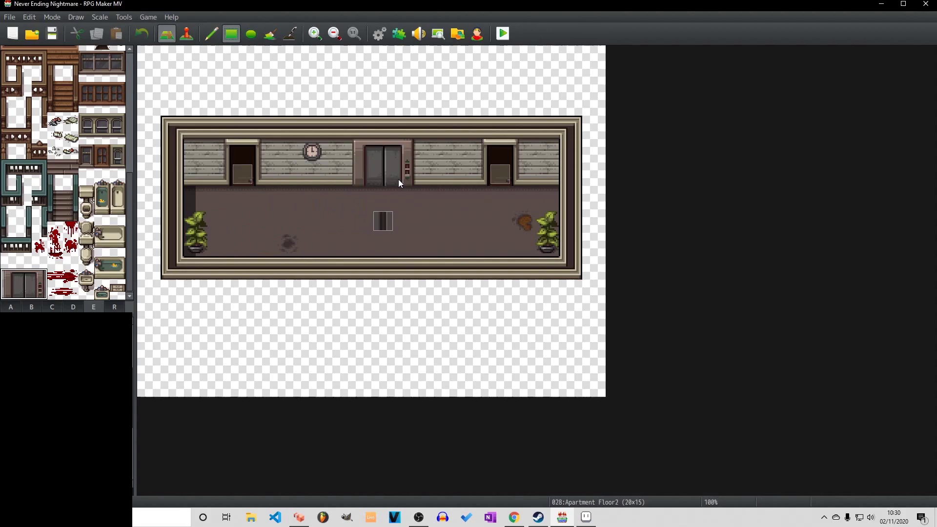
pyautogui.click(195, 36)
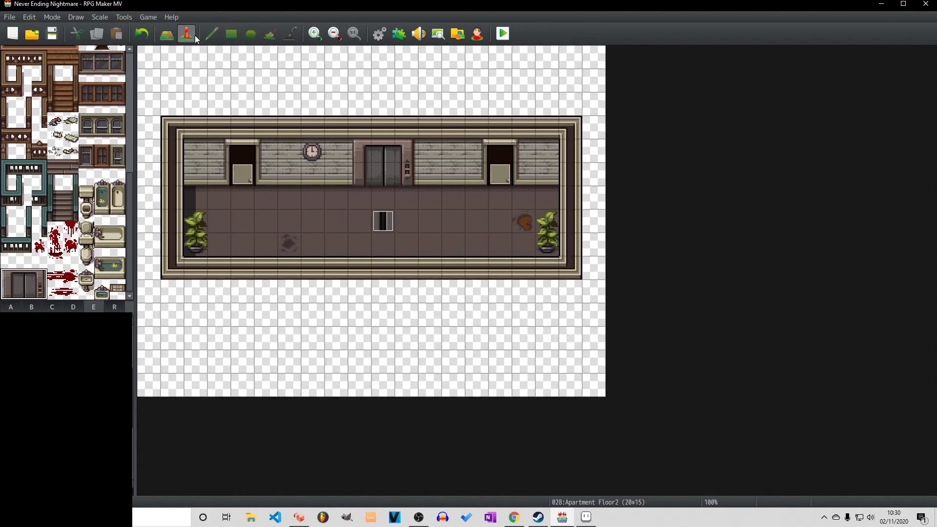
pyautogui.click(387, 221)
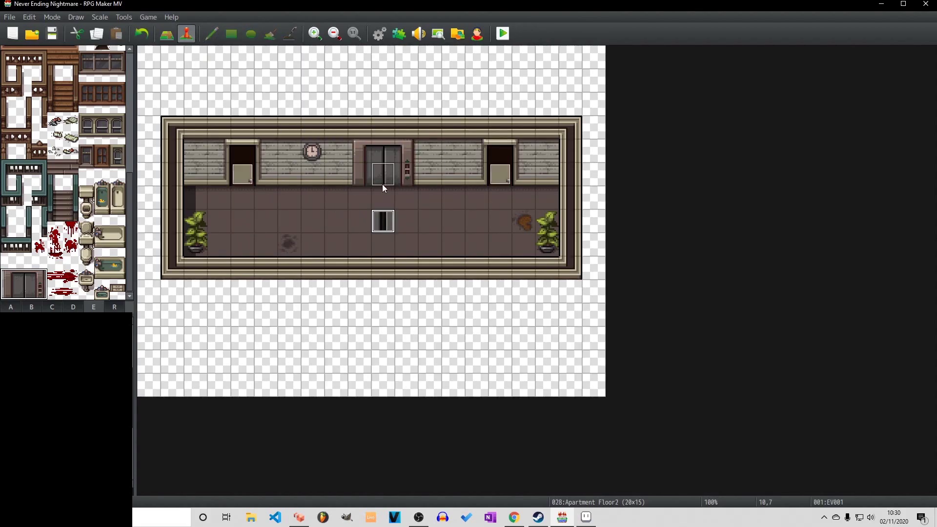
pyautogui.moveTo(388, 181); pyautogui.dragTo(385, 176)
# - Open the elevator event at 10,5 and set its image to (None)
pyautogui.doubleClick(383, 174)
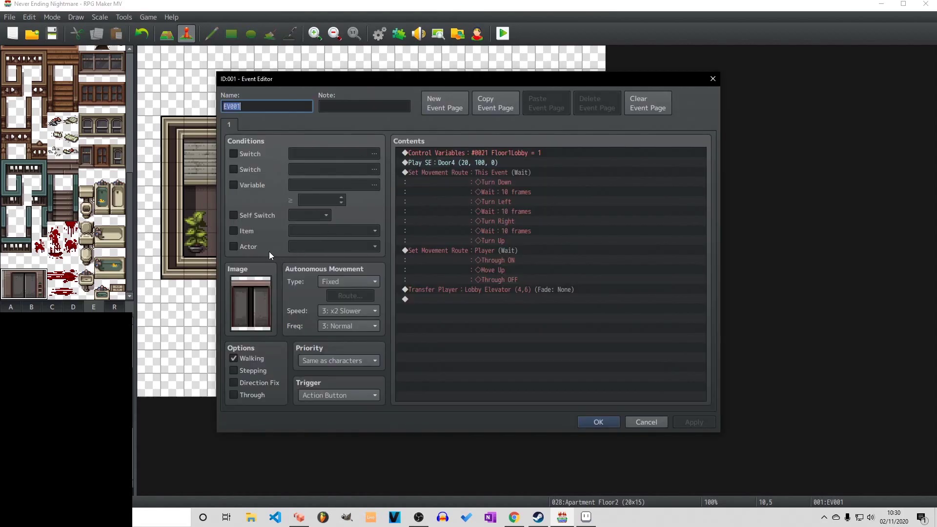
pyautogui.doubleClick(245, 289)
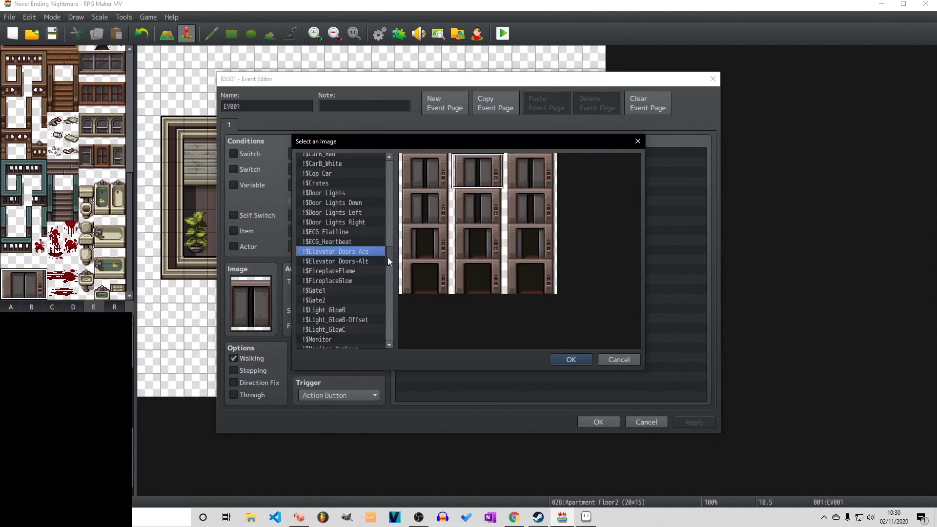
pyautogui.moveTo(388, 257); pyautogui.dragTo(383, 146)
pyautogui.click(354, 157)
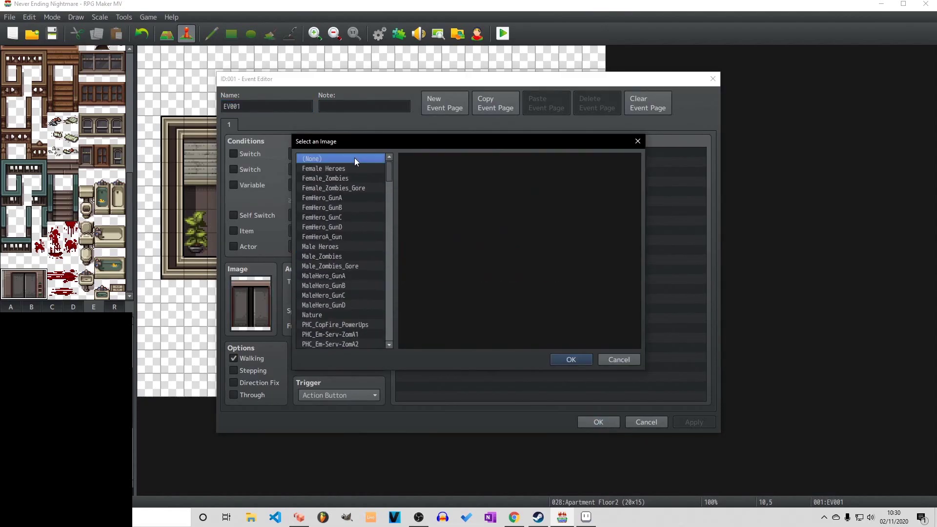
pyautogui.click(587, 358)
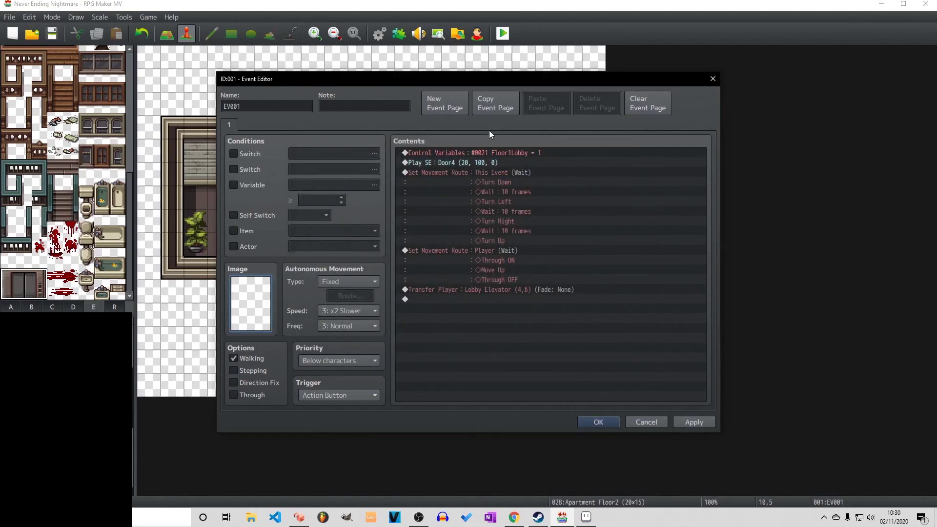
# - Insert a Change Image command with !$Elevator Doors Ace before Turn Down in the This Event movement route
pyautogui.click(504, 174)
pyautogui.press('Return')
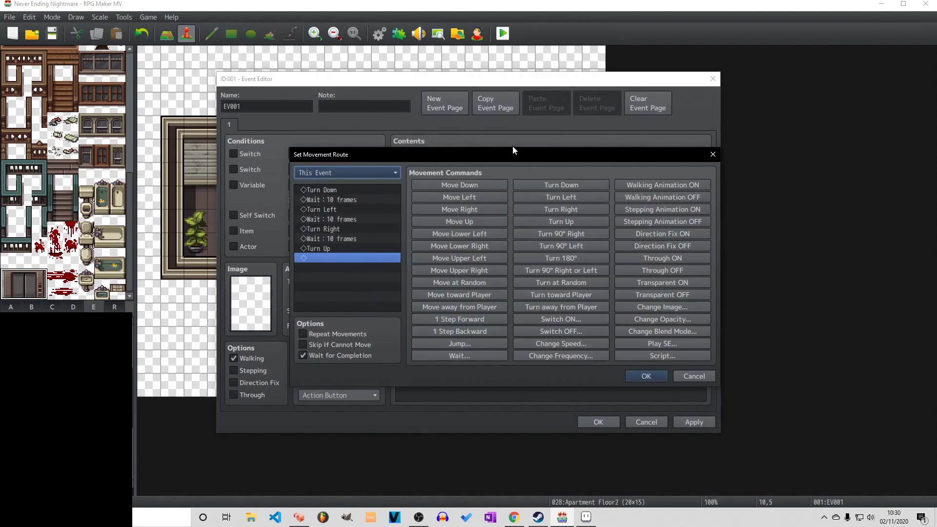
pyautogui.click(337, 190)
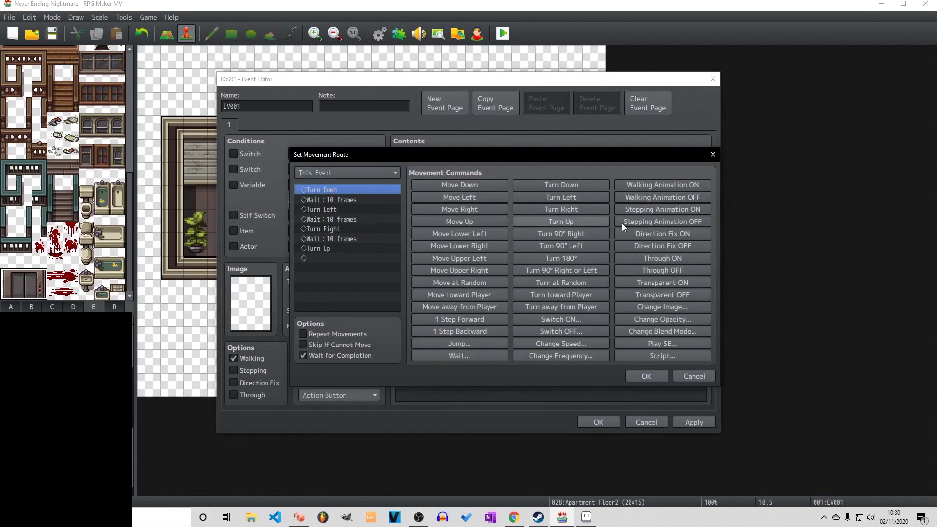
pyautogui.click(686, 308)
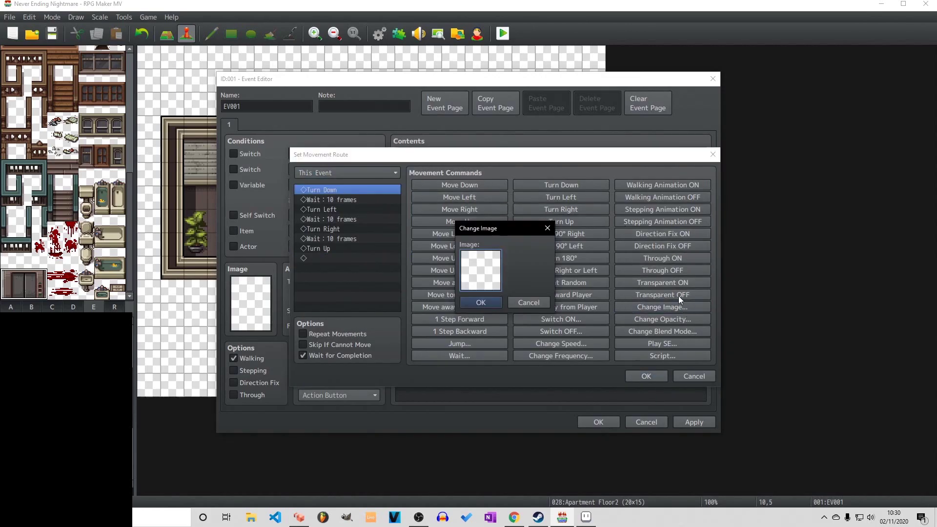
pyautogui.doubleClick(470, 258)
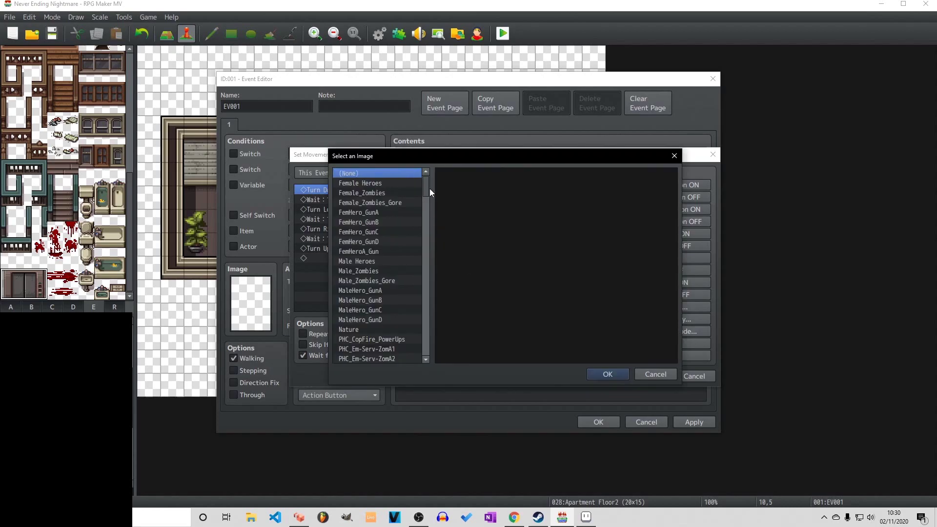
pyautogui.moveTo(429, 190); pyautogui.dragTo(423, 274)
pyautogui.click(417, 258)
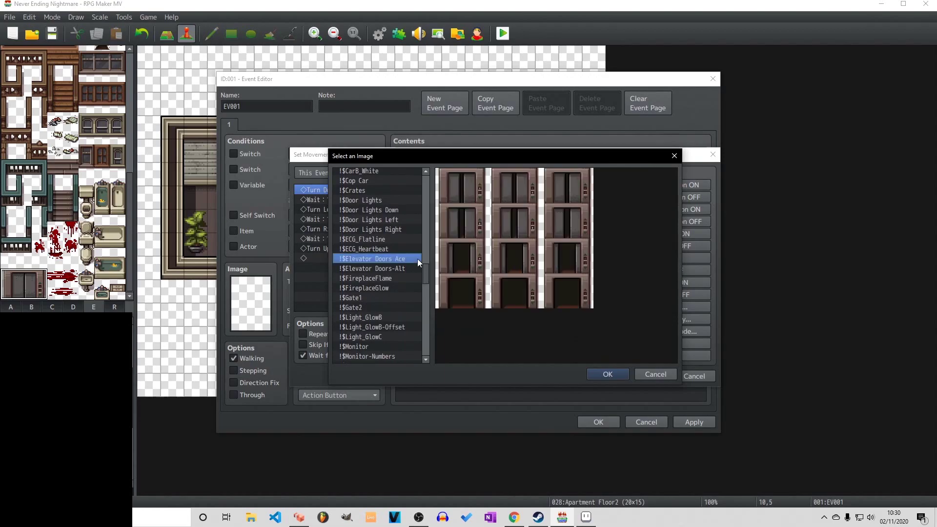
pyautogui.click(608, 374)
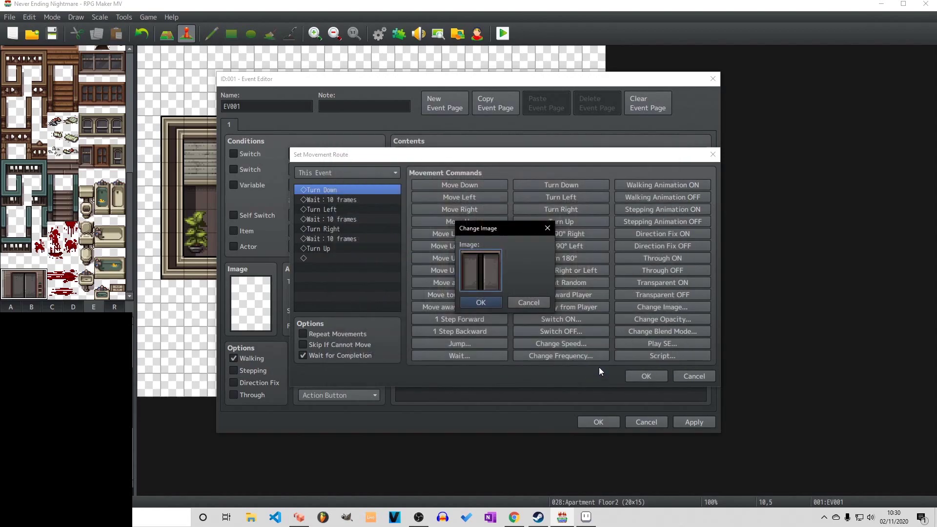
pyautogui.click(481, 303)
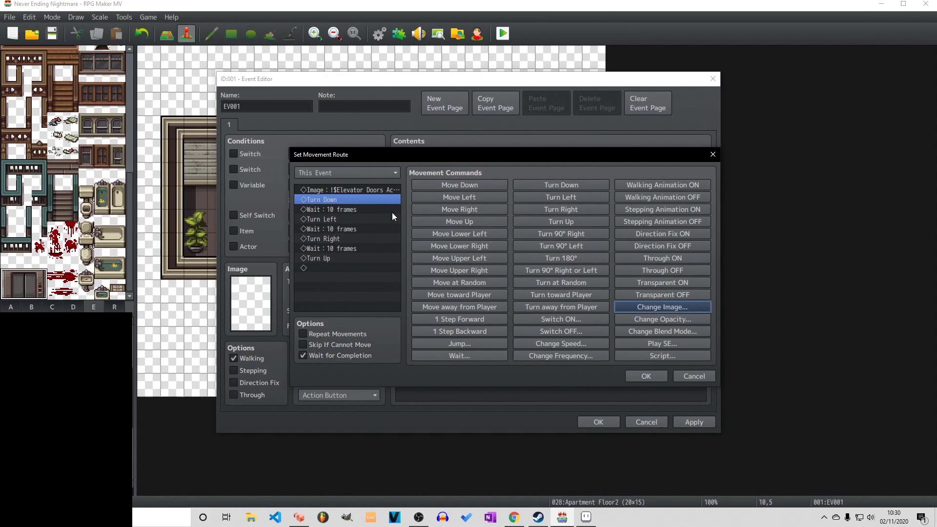
pyautogui.click(647, 376)
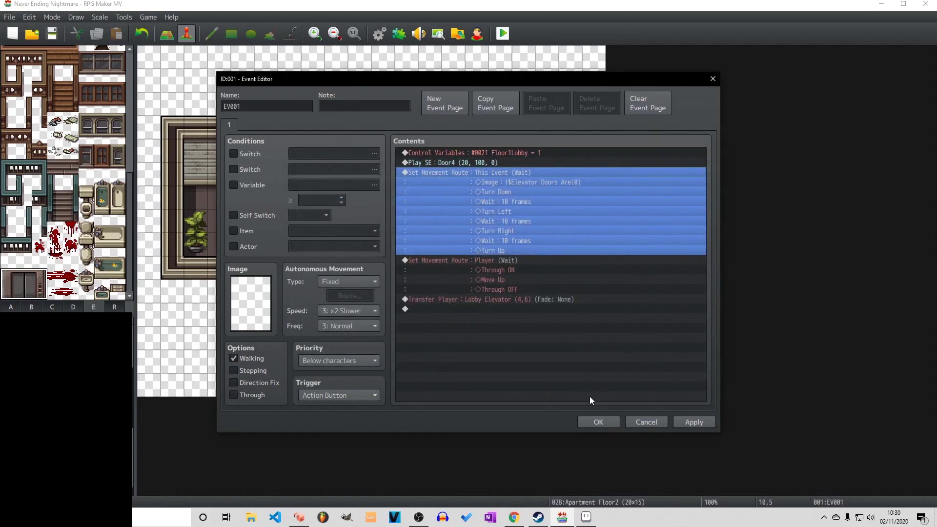
# - Apply the elevator event's changes and playtest the lobby elevator up to its 1, 2, B floor choices
pyautogui.click(598, 422)
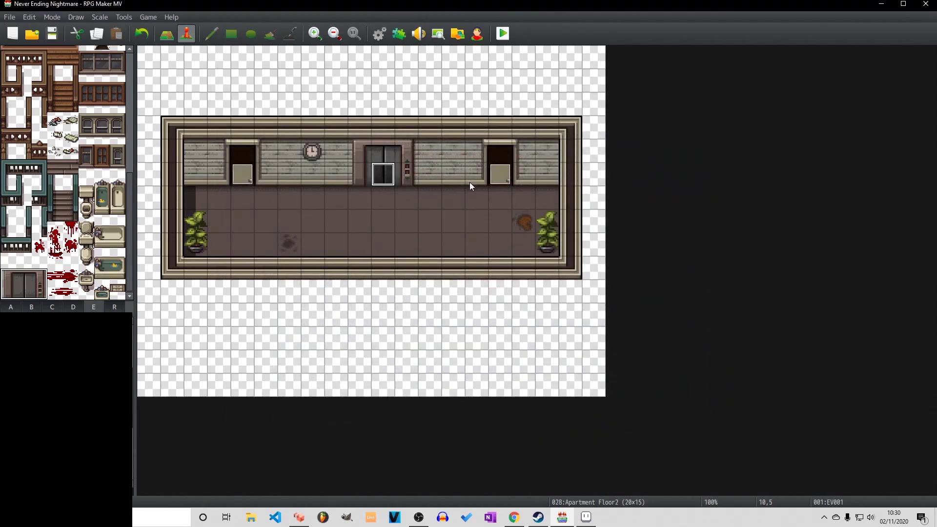
pyautogui.hotkey('ctrl', 'r')
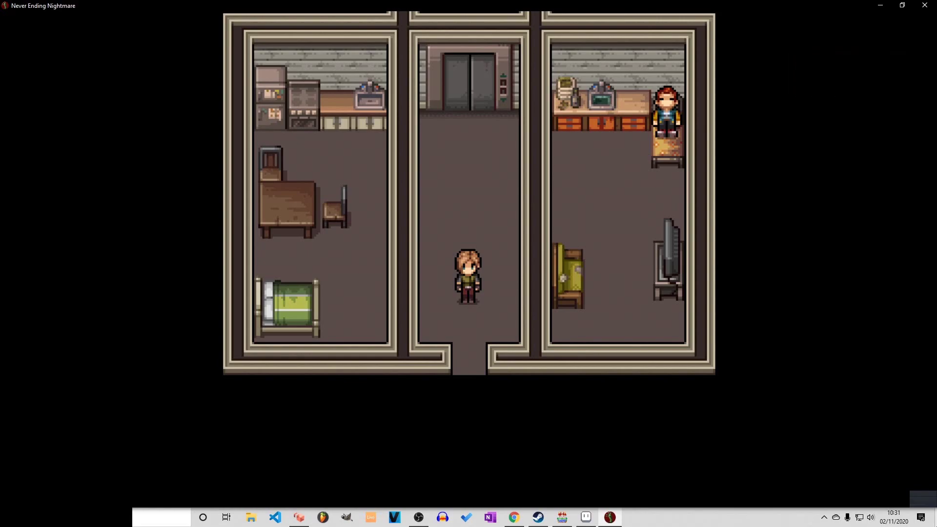
pyautogui.press('Up')
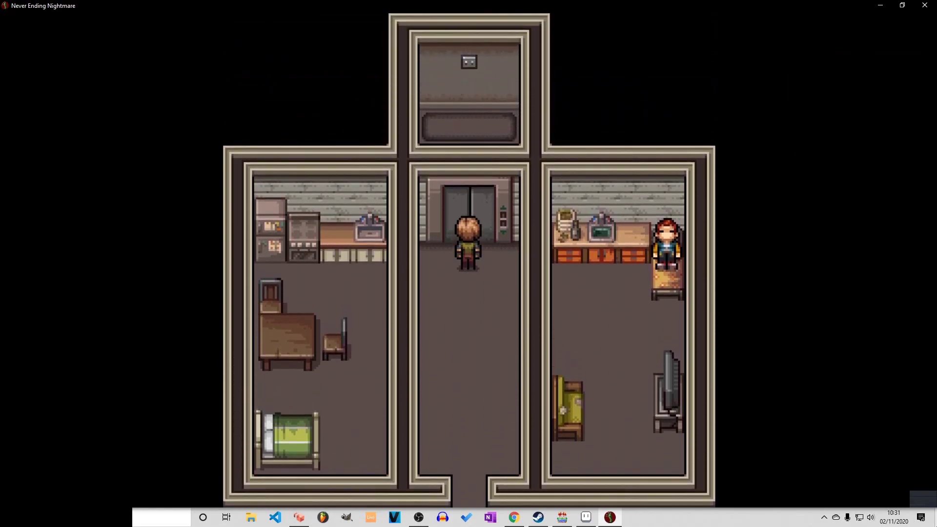
pyautogui.press('Return')
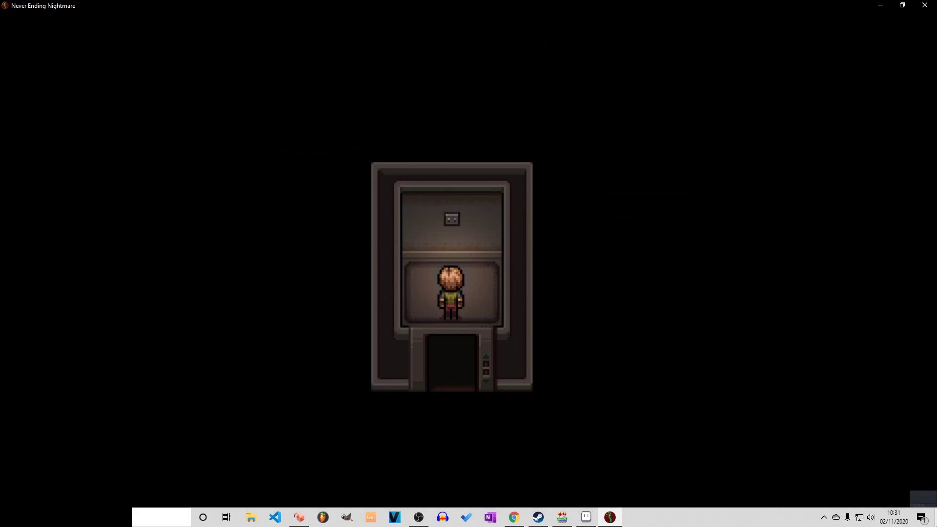
pyautogui.press('Up')
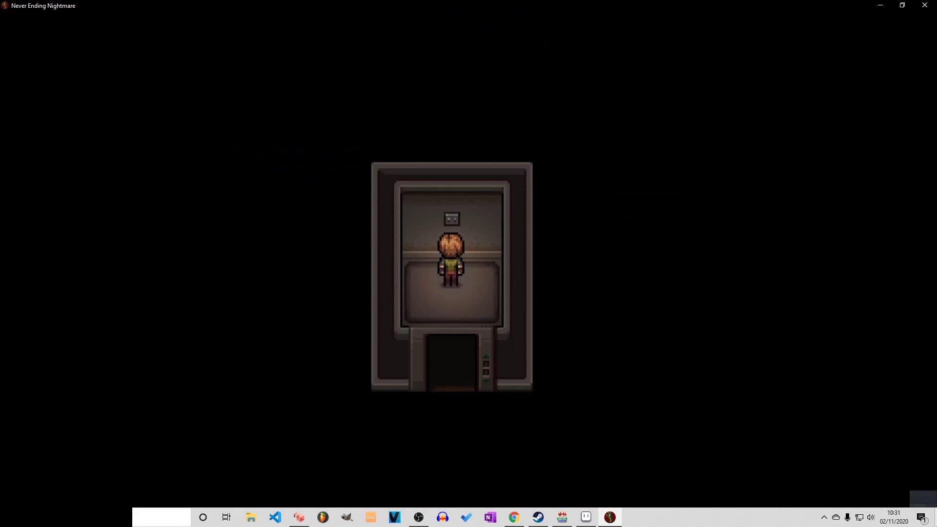
pyautogui.press('Return')
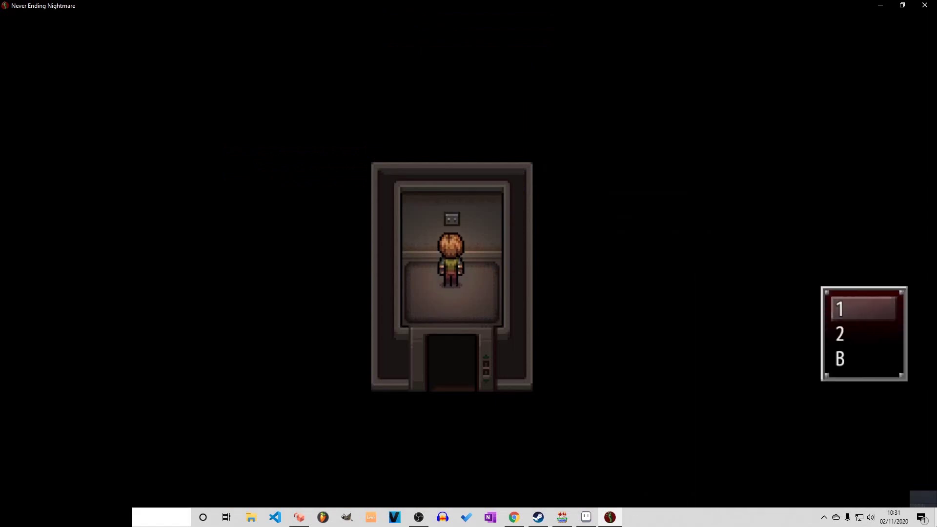
# - Test choosing floor 1 and, after reopening the choices, floor 2 inside the elevator
pyautogui.press('Down')
pyautogui.press('Up')
pyautogui.press('Return')
pyautogui.press('Return')
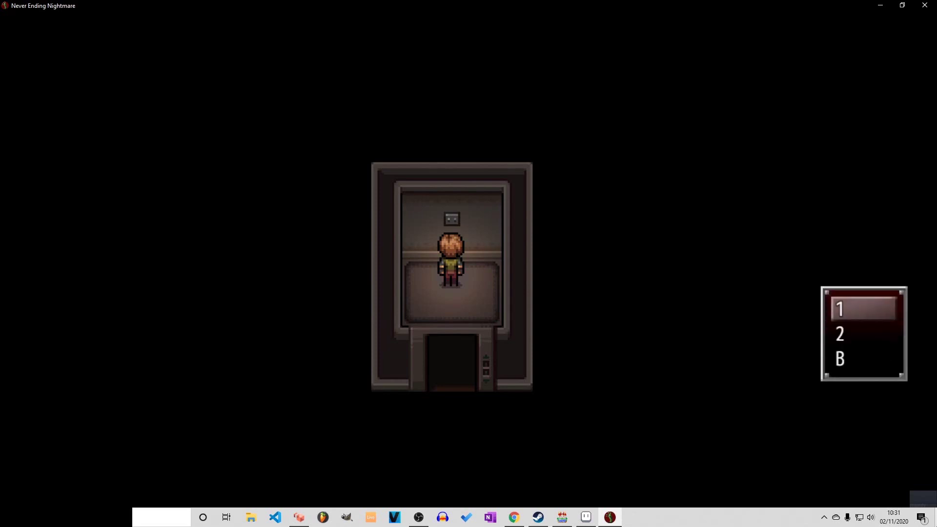
pyautogui.press('Down')
pyautogui.press('Return')
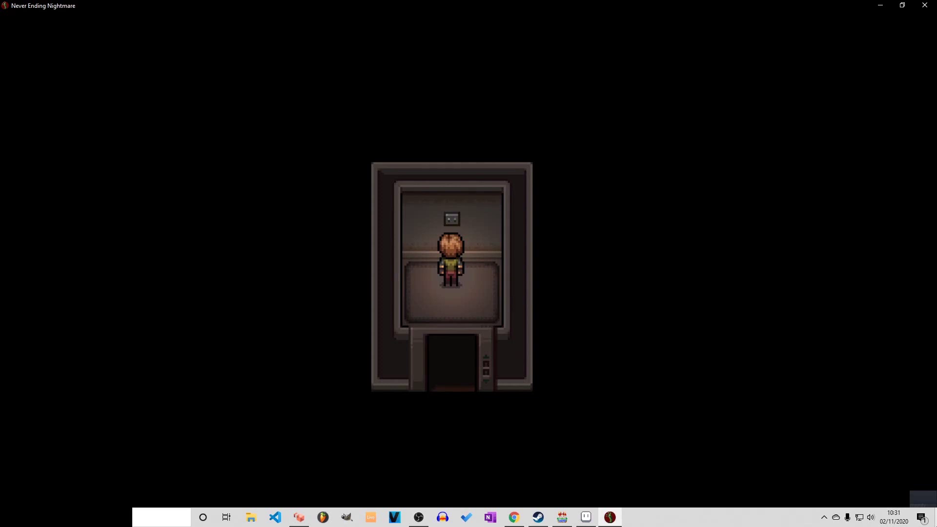
# - Leave the elevator onto the second floor and walk the hallway past its doors to the apartment door on the left
pyautogui.press('Down')
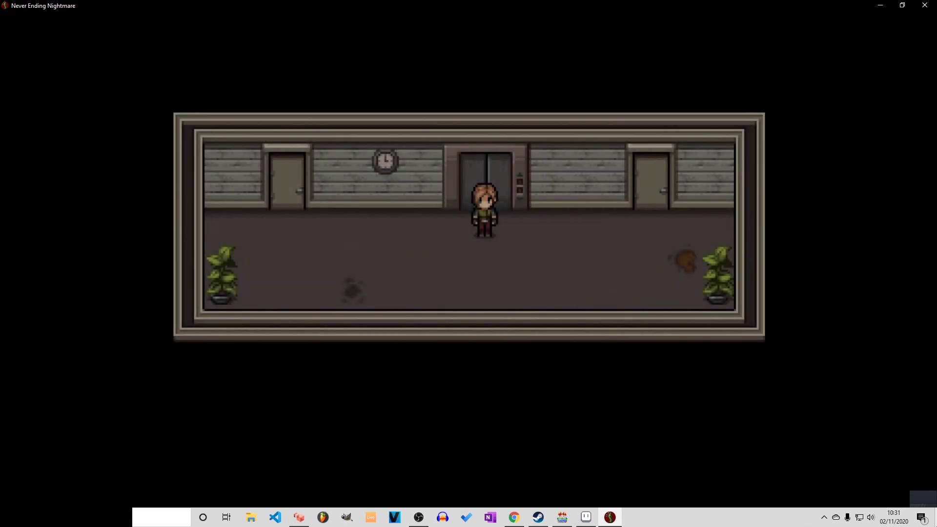
pyautogui.press('Left')
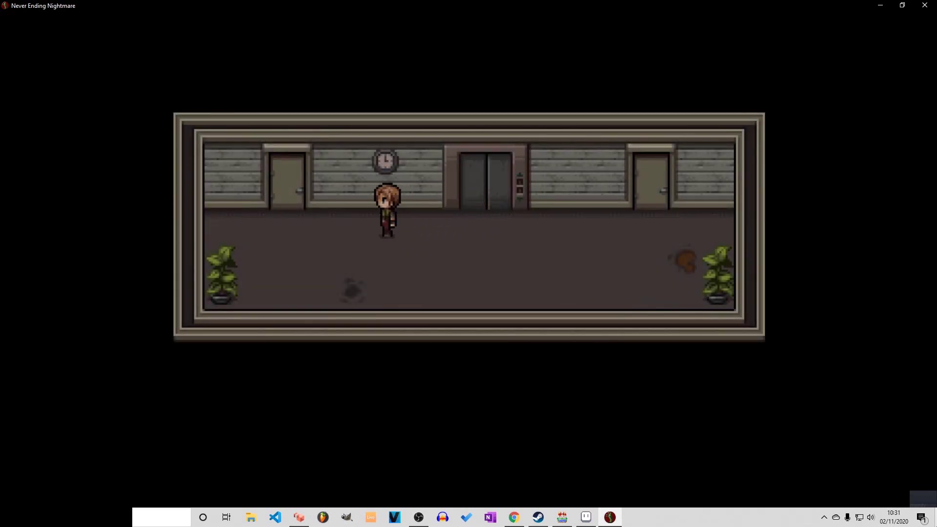
pyautogui.press('Right')
pyautogui.press('Up')
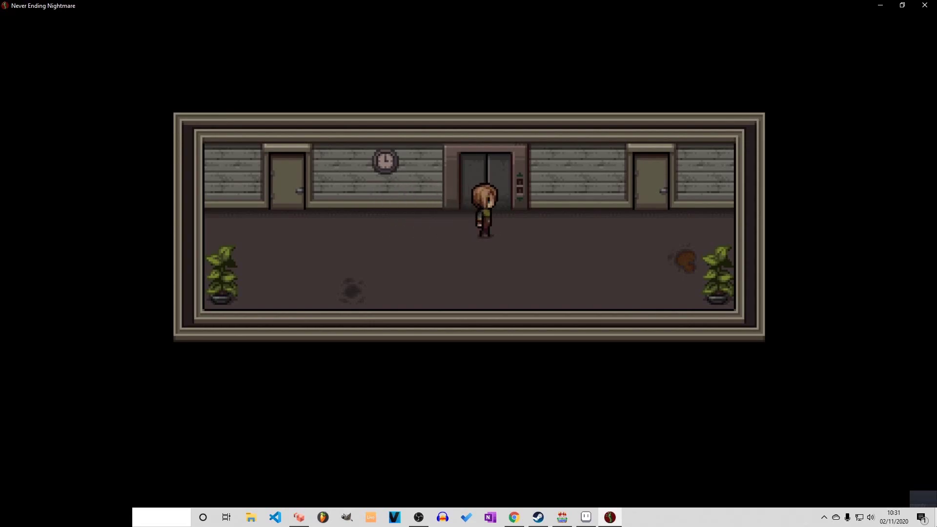
pyautogui.press('Left')
pyautogui.press('Up')
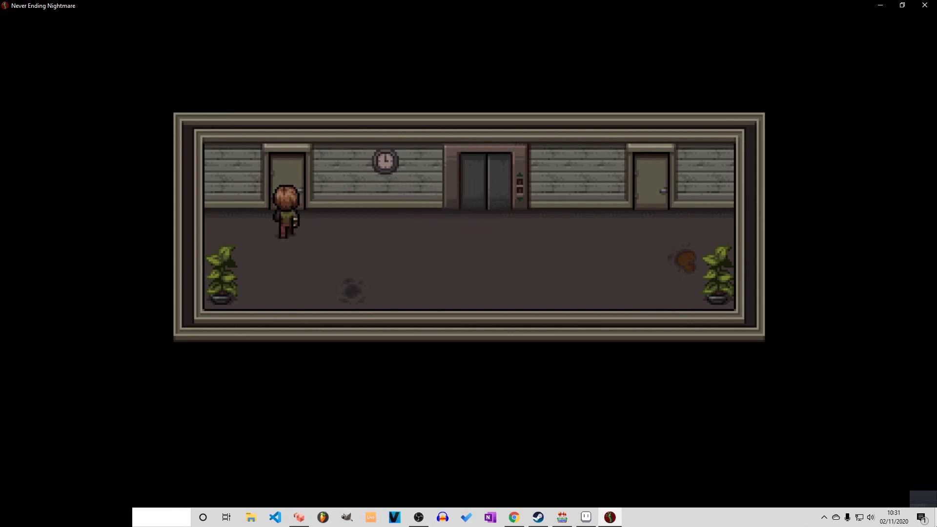
# - Test entering and leaving the left apartment, and end the playtest back at the elevator doors
pyautogui.press('Return')
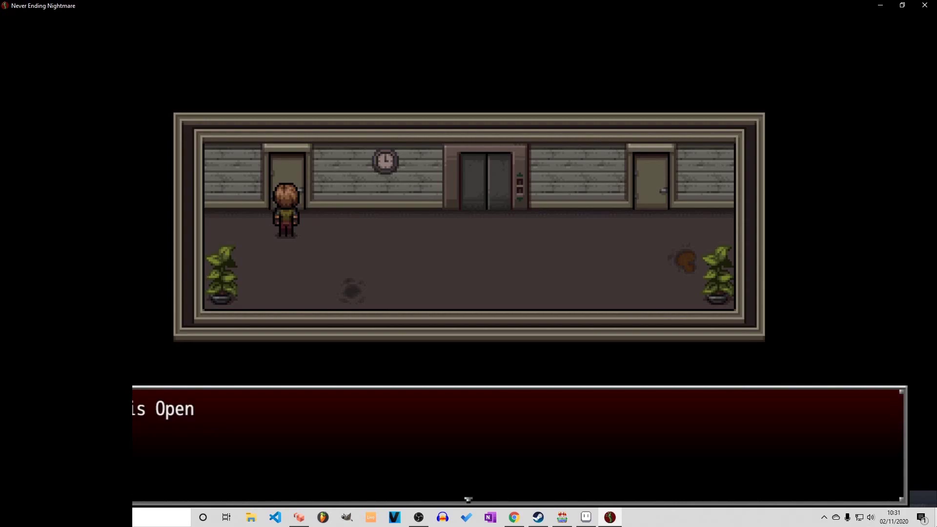
pyautogui.press('Return')
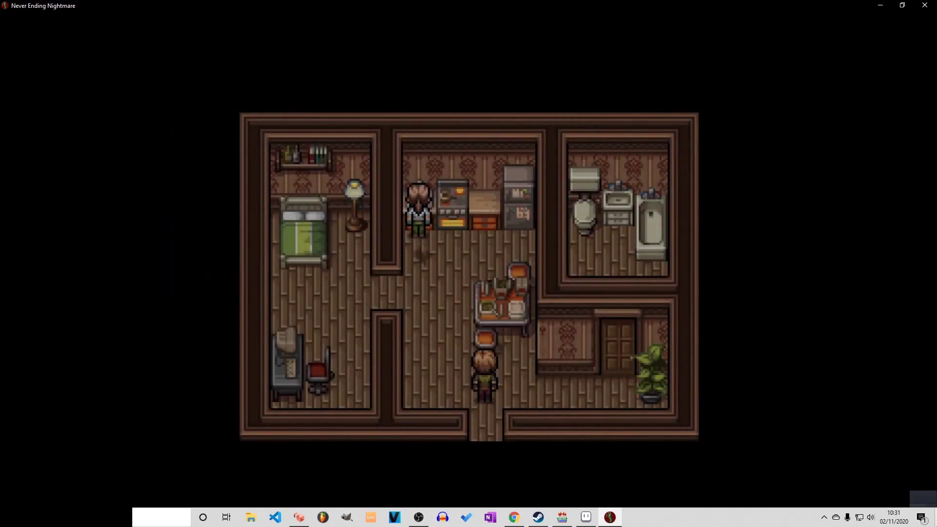
pyautogui.press('Down')
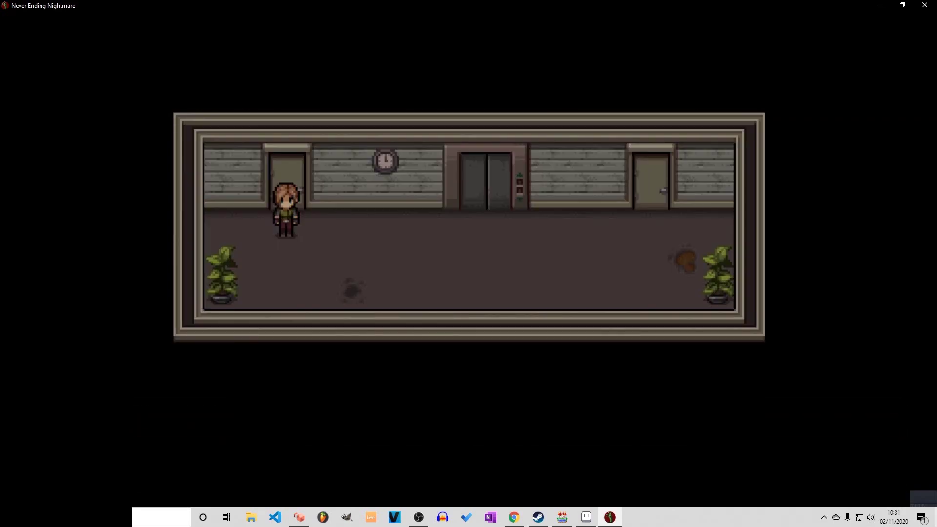
pyautogui.press('Right')
pyautogui.press('Up')
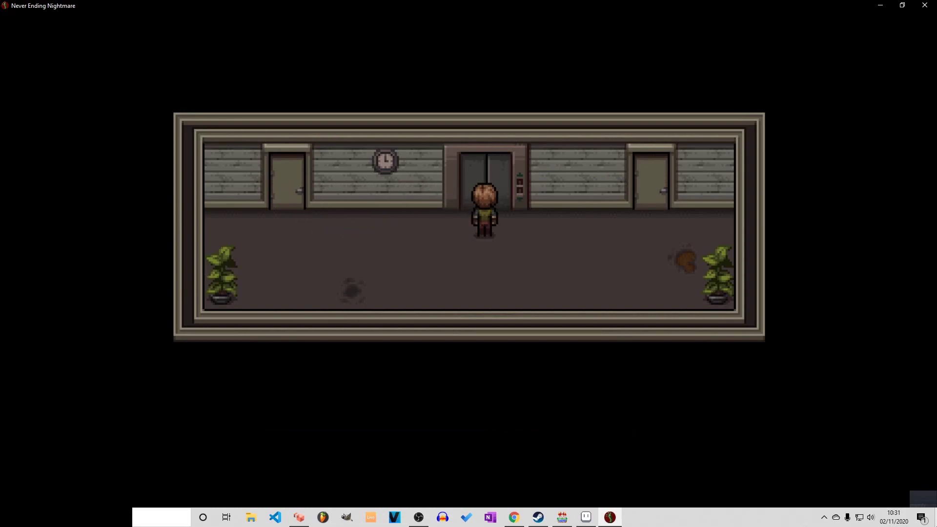
pyautogui.click(924, 5)
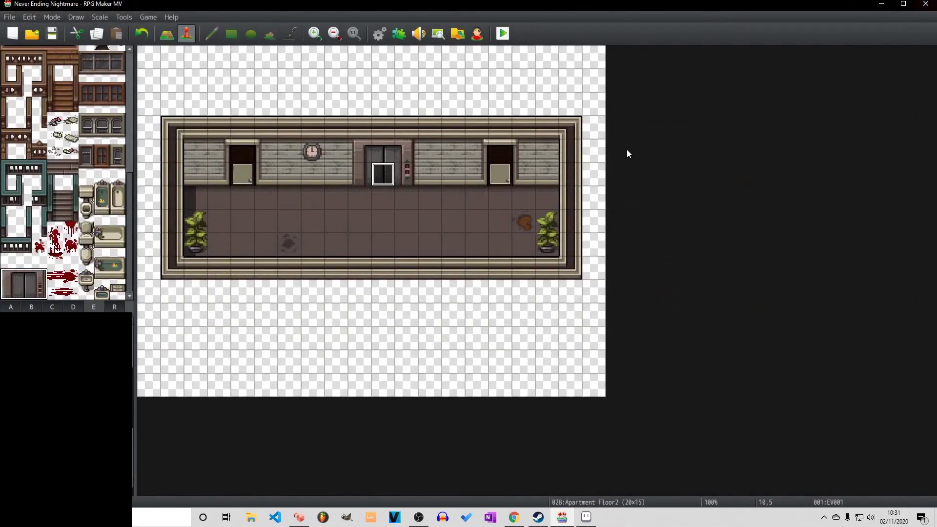
# - Set the priority of the Apartment Floor2 elevator event at 10,5 to Same as characters
pyautogui.doubleClick(377, 171)
pyautogui.click(318, 362)
pyautogui.click(318, 382)
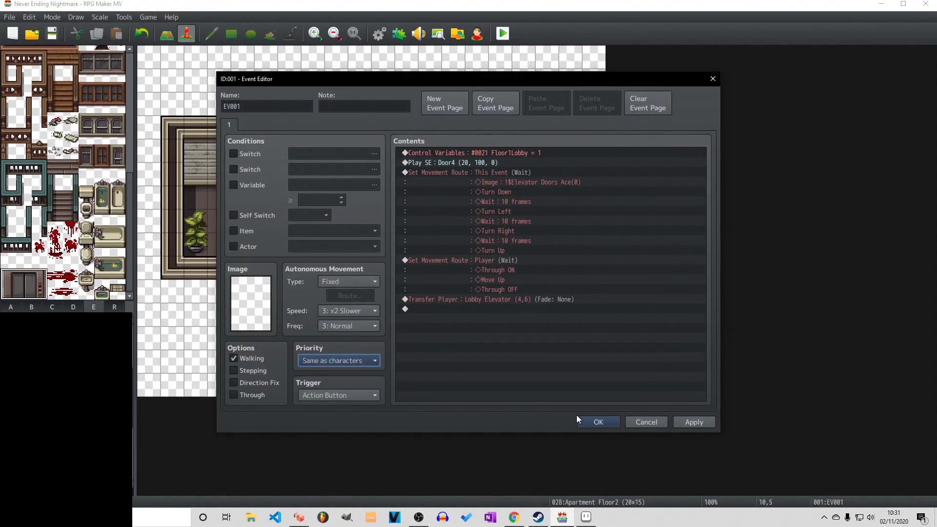
pyautogui.click(591, 418)
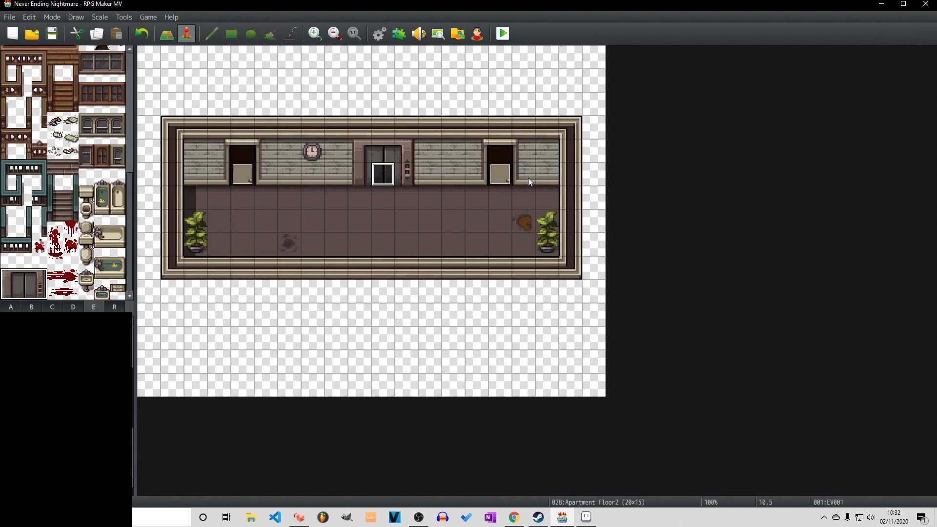
# - Compare the Floor1Lobby Control Variables commands in the elevator events on Apartment Floor2 and AppartmentLobby
pyautogui.doubleClick(384, 175)
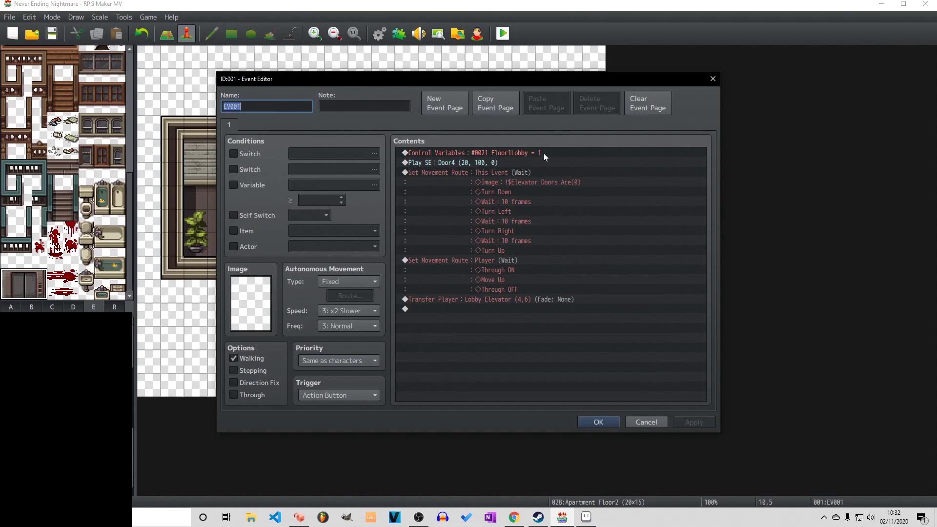
pyautogui.click(645, 422)
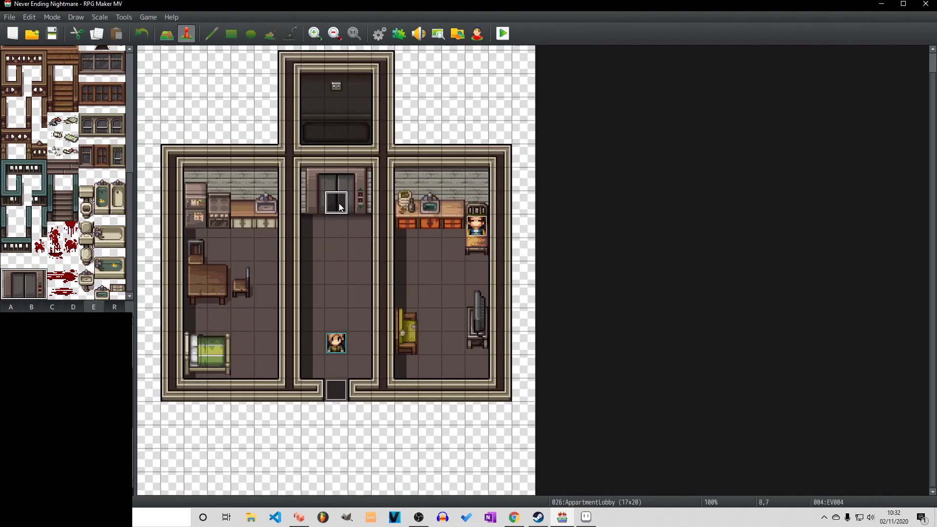
pyautogui.doubleClick(335, 198)
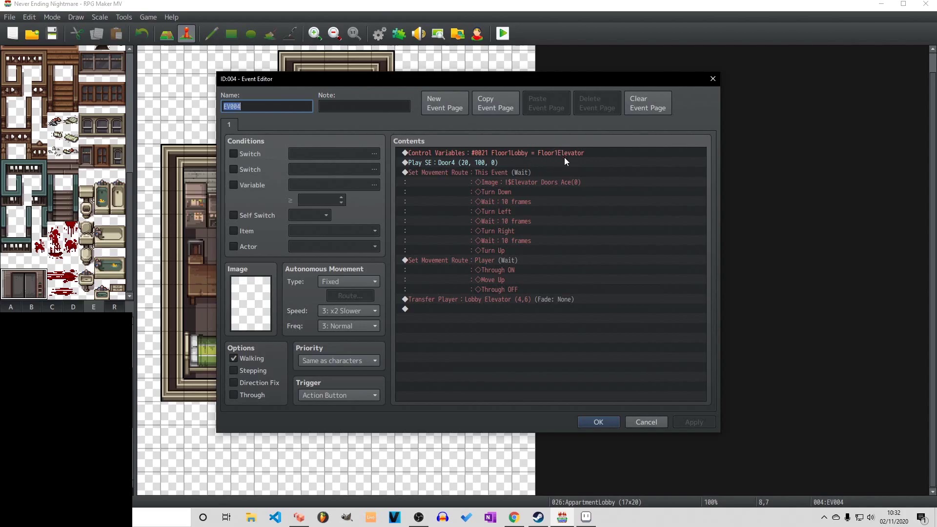
pyautogui.click(609, 422)
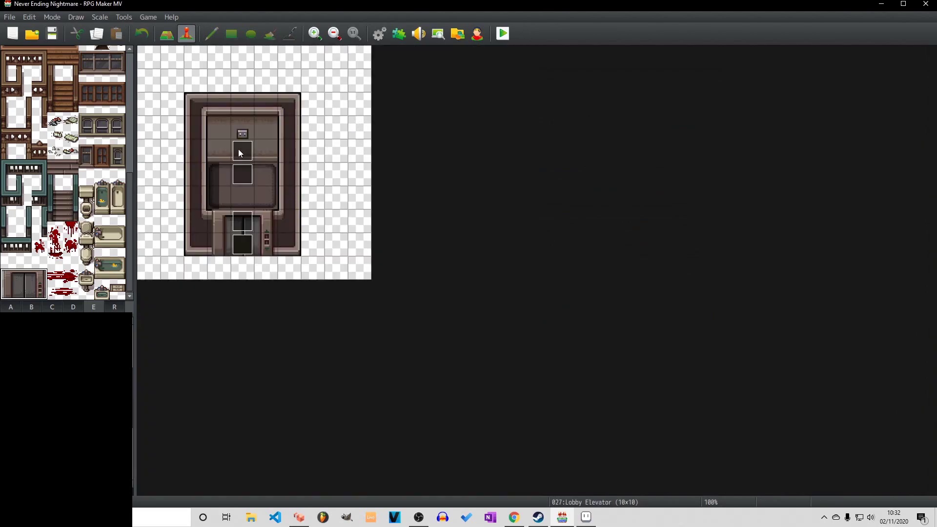
# - Review the floor choice branches of the Lobby Elevator event at 4,4, from When 1 to When 2
pyautogui.doubleClick(238, 148)
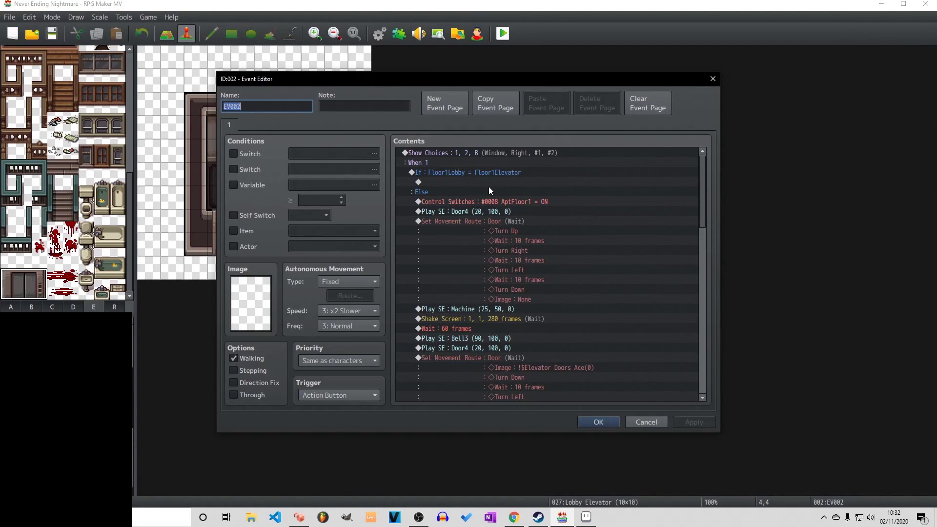
pyautogui.scroll(-5, 493, 205)
pyautogui.scroll(-3, 495, 231)
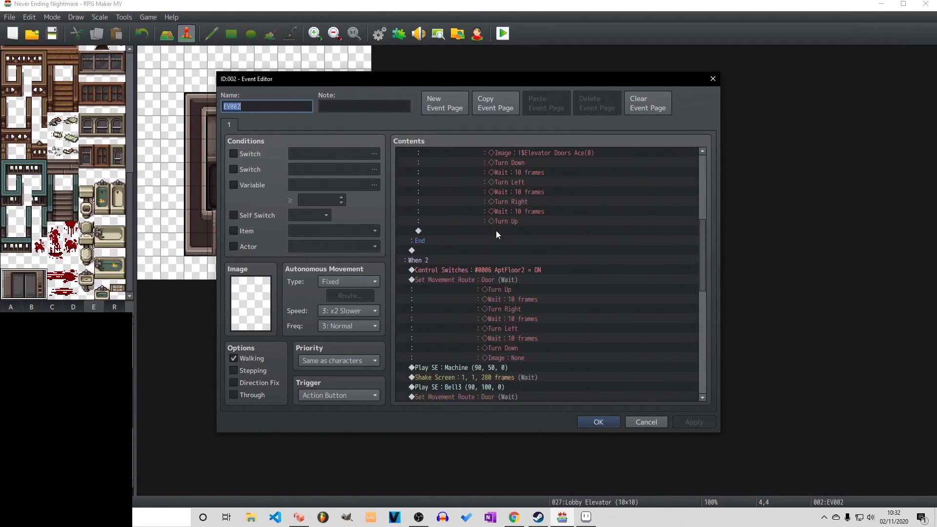